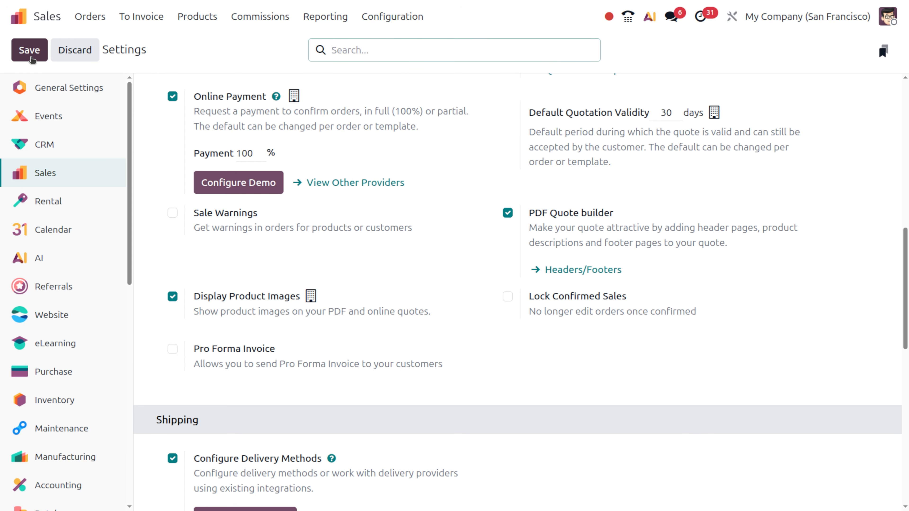
# Step: Open the Orders menu from the Sales settings page
pyautogui.click(94, 13)
# Step: Create and save quotation S00117 for the customer on the Packaging Price List (USD)
pyautogui.click(99, 40)
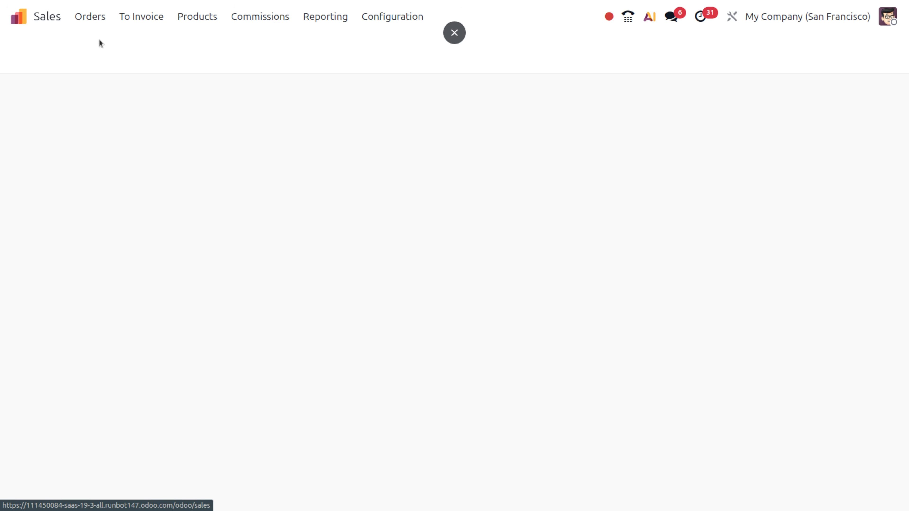
pyautogui.click(21, 52)
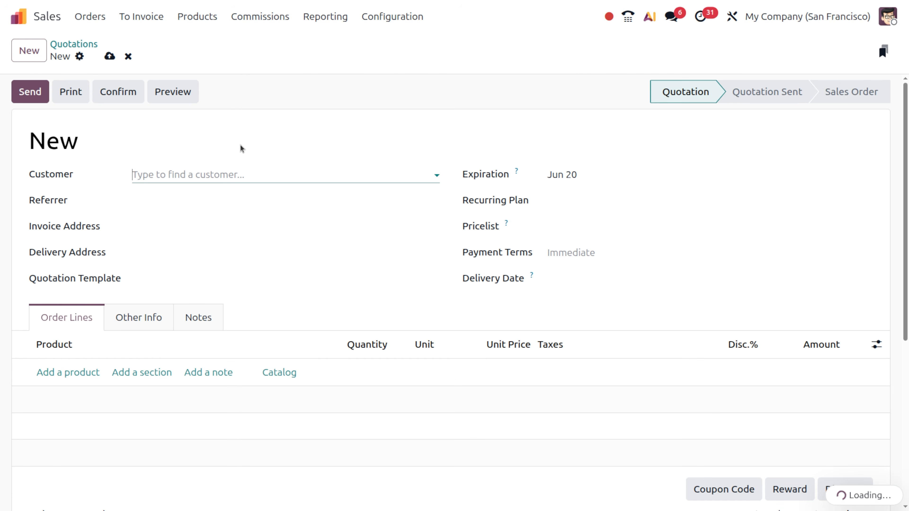
pyautogui.write('jerry')
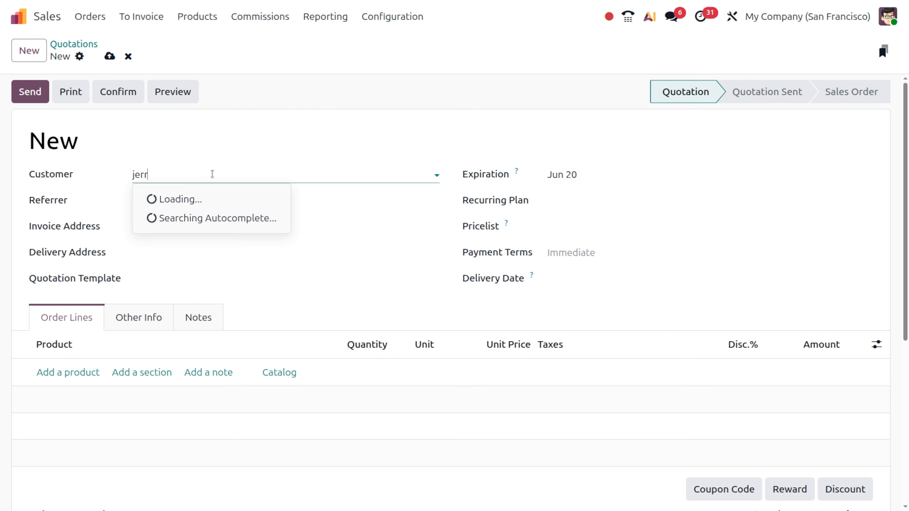
pyautogui.click(67, 372)
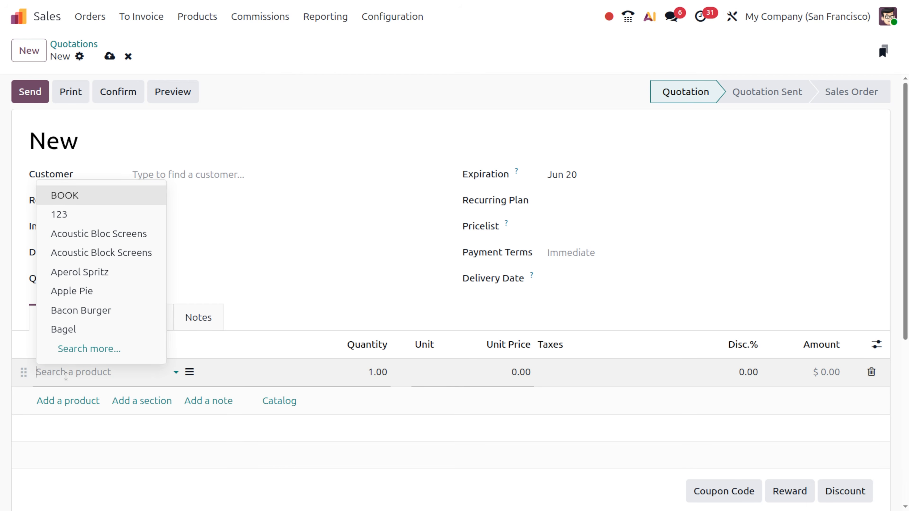
pyautogui.click(290, 403)
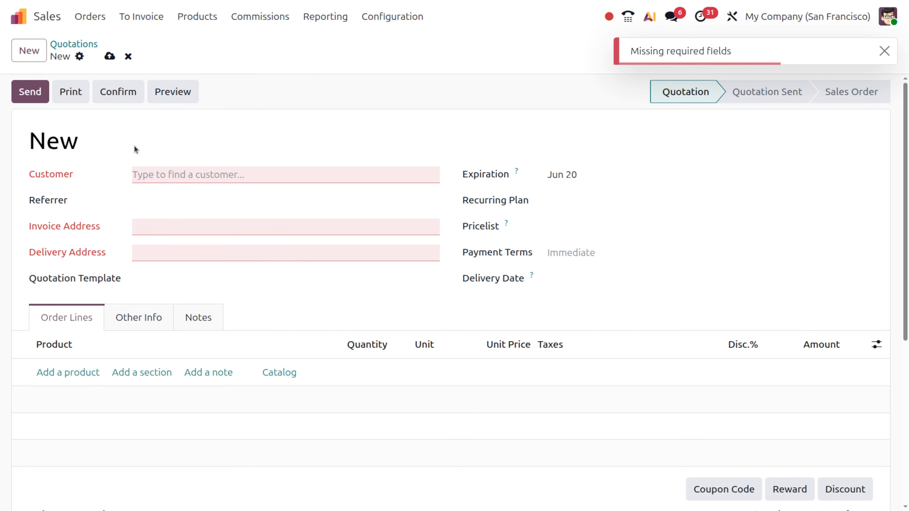
pyautogui.click(156, 167)
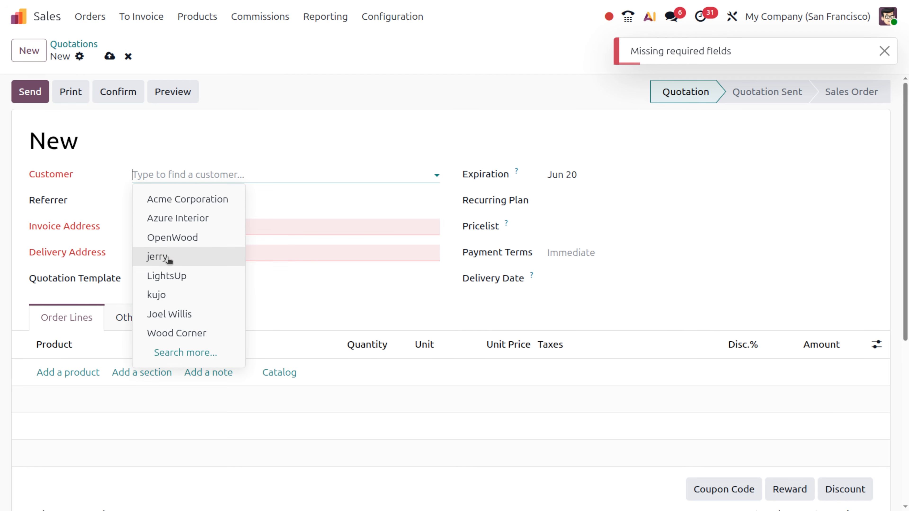
pyautogui.click(168, 258)
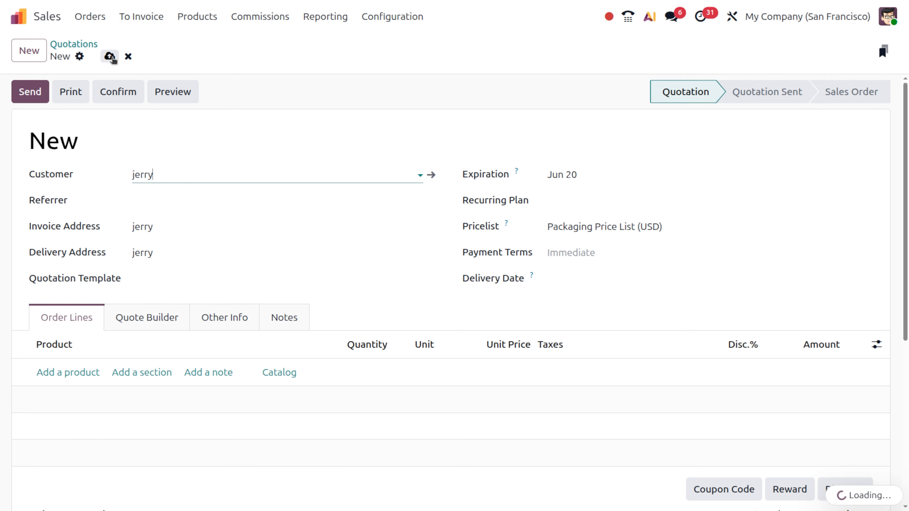
pyautogui.click(110, 56)
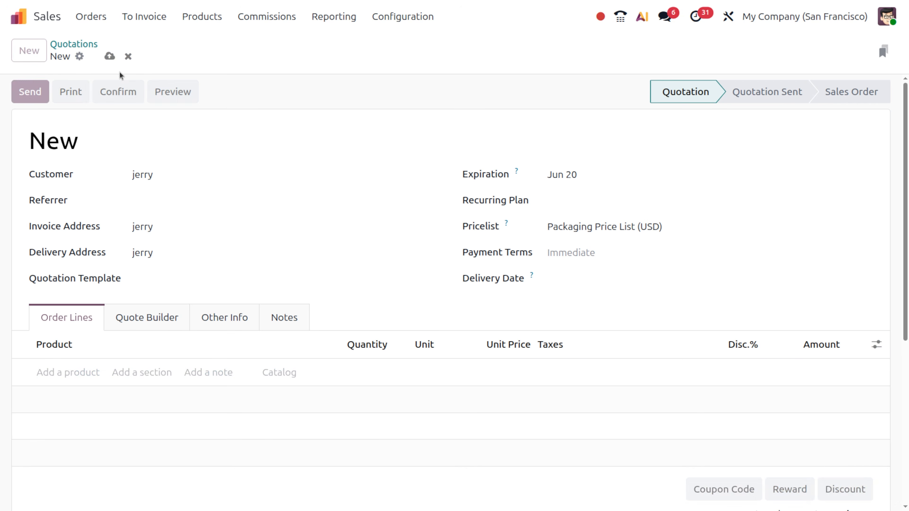
# Step: Add one Whiteboard Pen and the White and Black Customizable Desks from the catalog
pyautogui.click(283, 367)
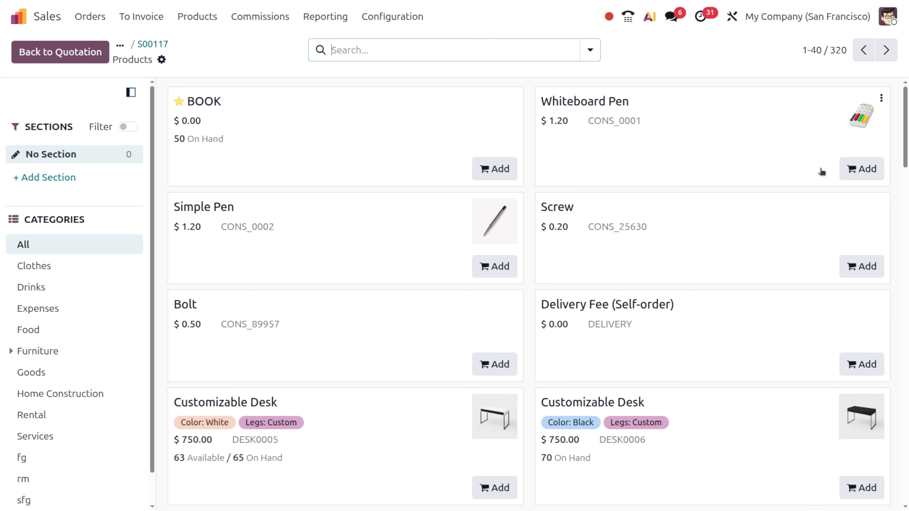
pyautogui.click(857, 169)
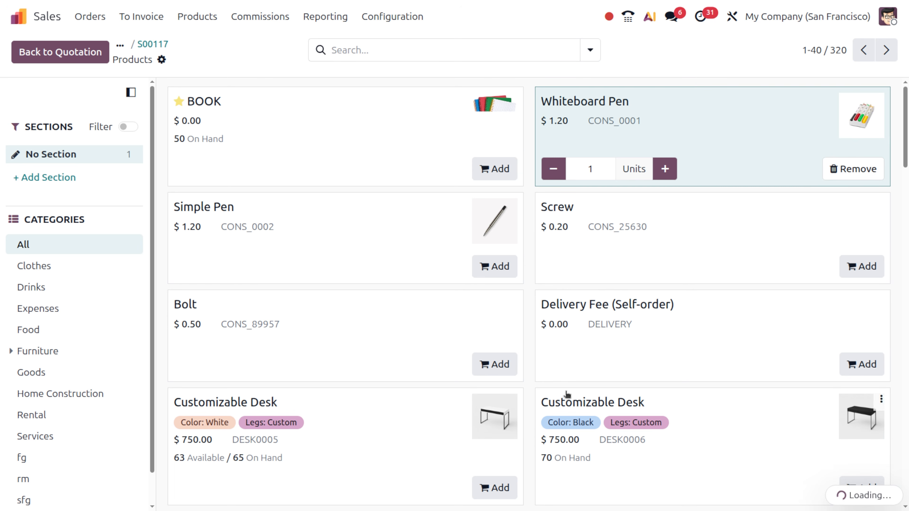
pyautogui.click(495, 487)
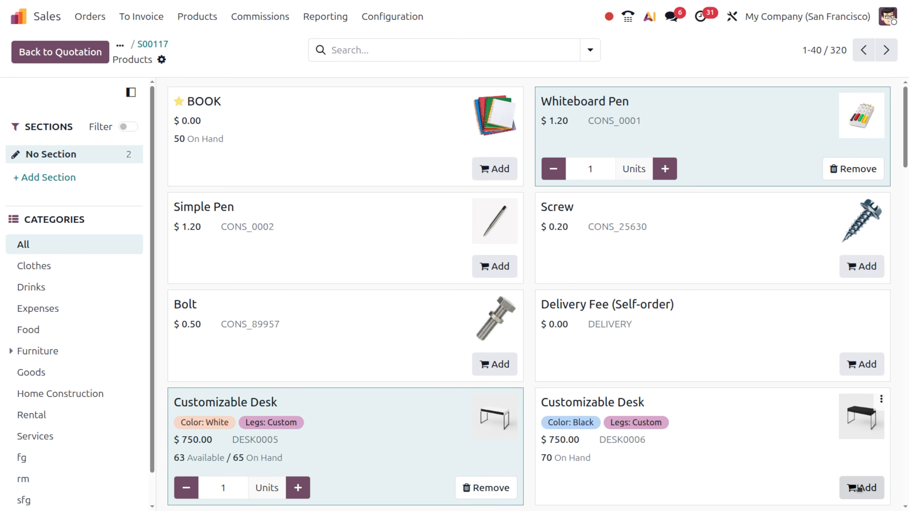
pyautogui.click(859, 488)
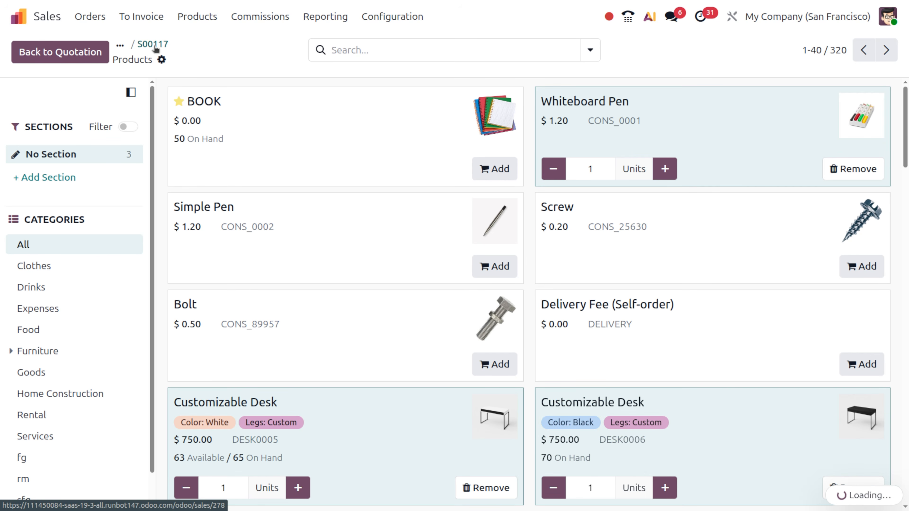
pyautogui.click(156, 48)
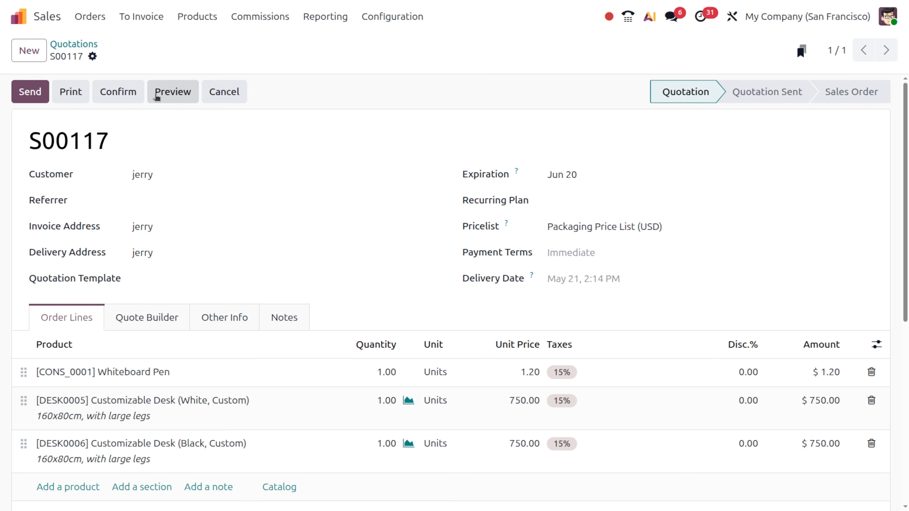
pyautogui.click(172, 92)
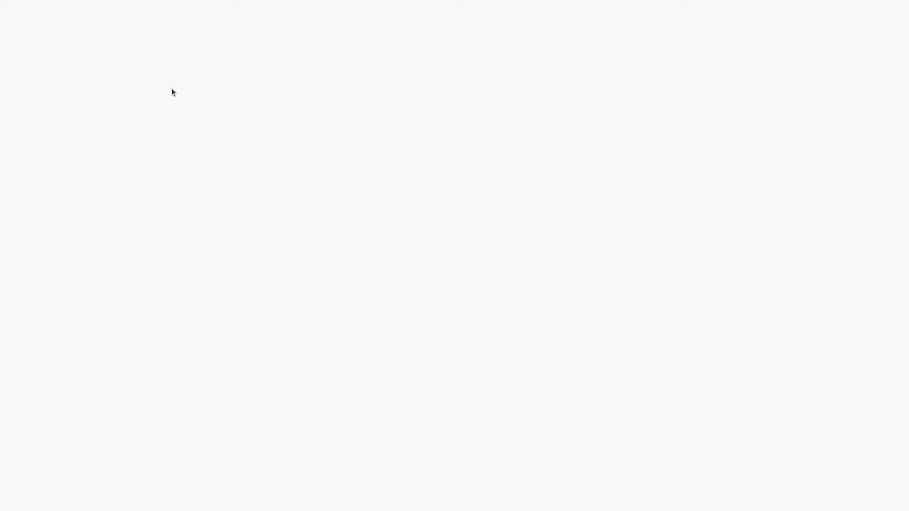
pyautogui.scroll(-5, 429, 408)
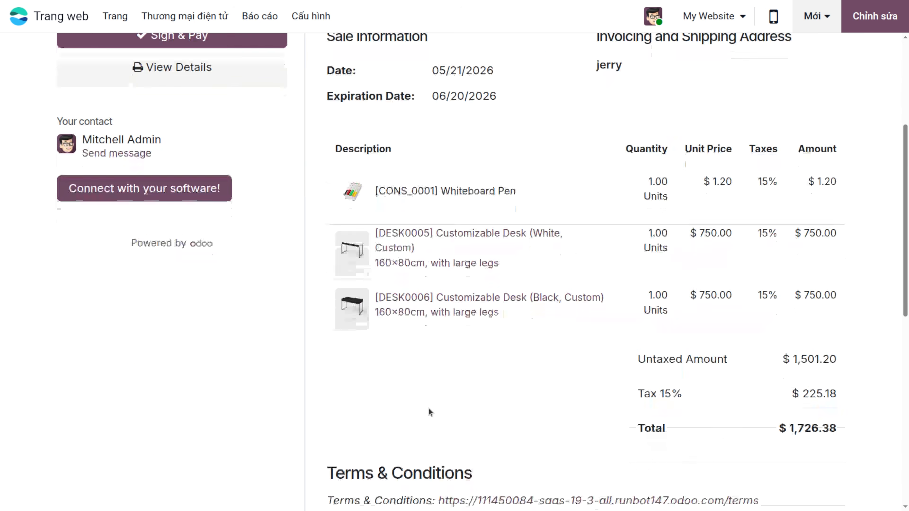
pyautogui.scroll(1, 428, 408)
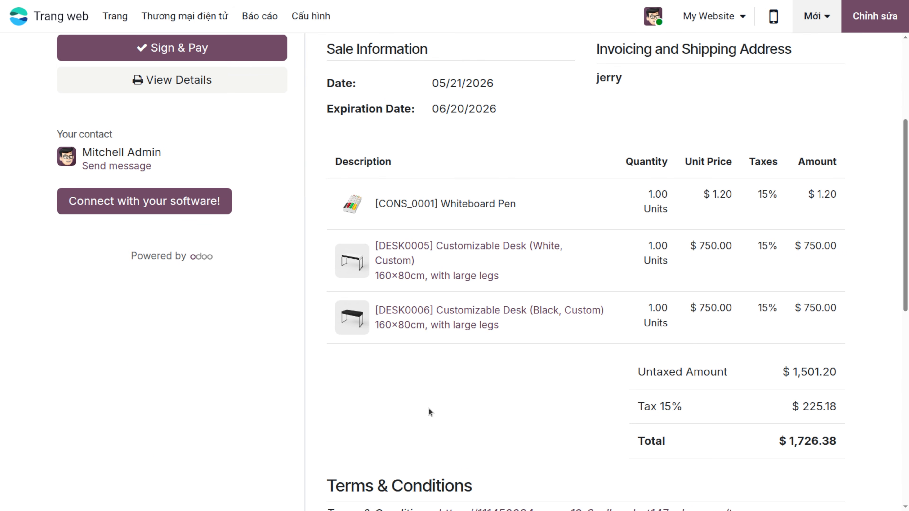
pyautogui.scroll(1, 429, 408)
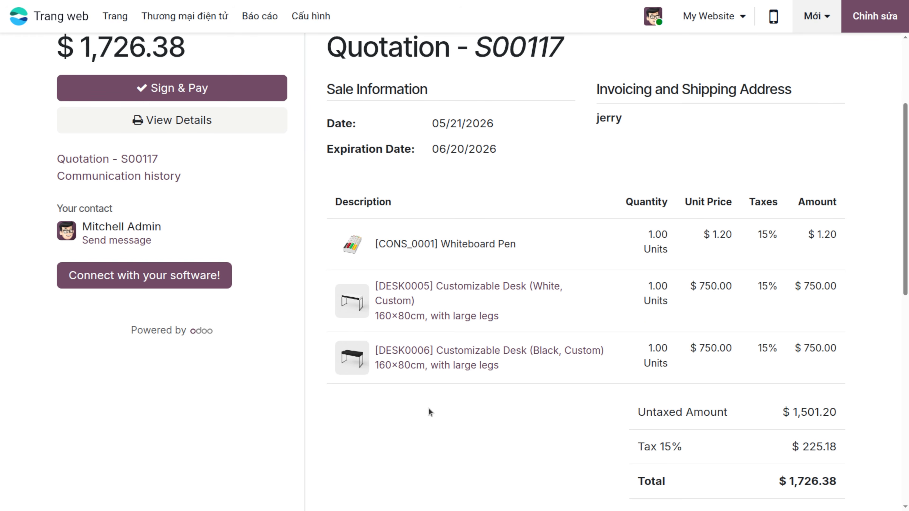
pyautogui.scroll(4, 428, 408)
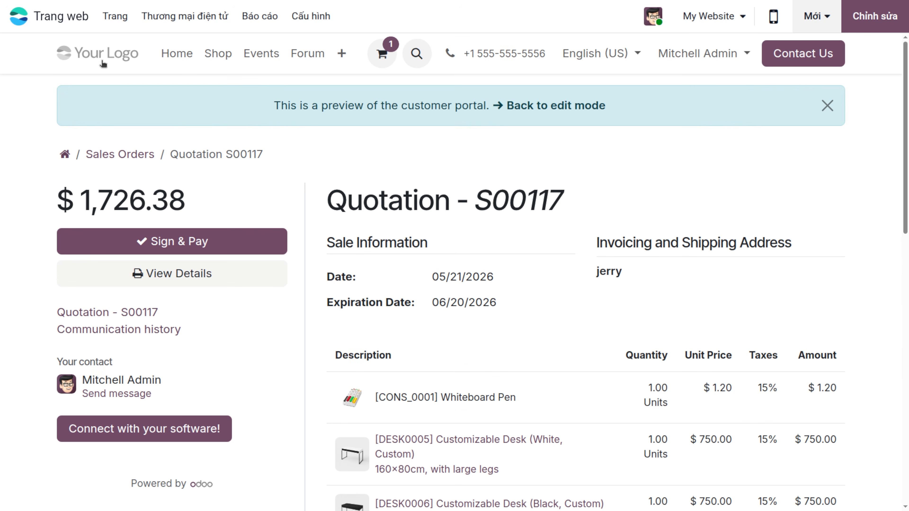
pyautogui.click(17, 17)
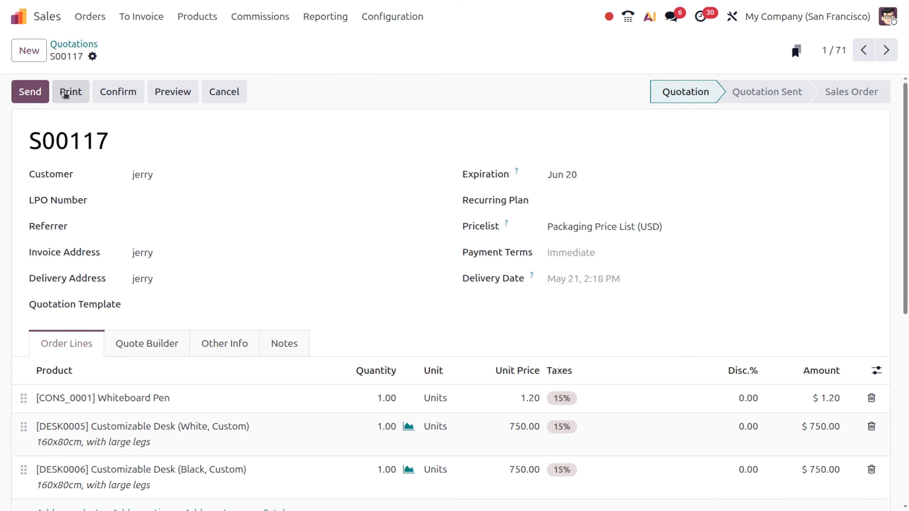
# Step: Print S00117, then e-mail it after setting the customer's e-mail address
pyautogui.click(66, 95)
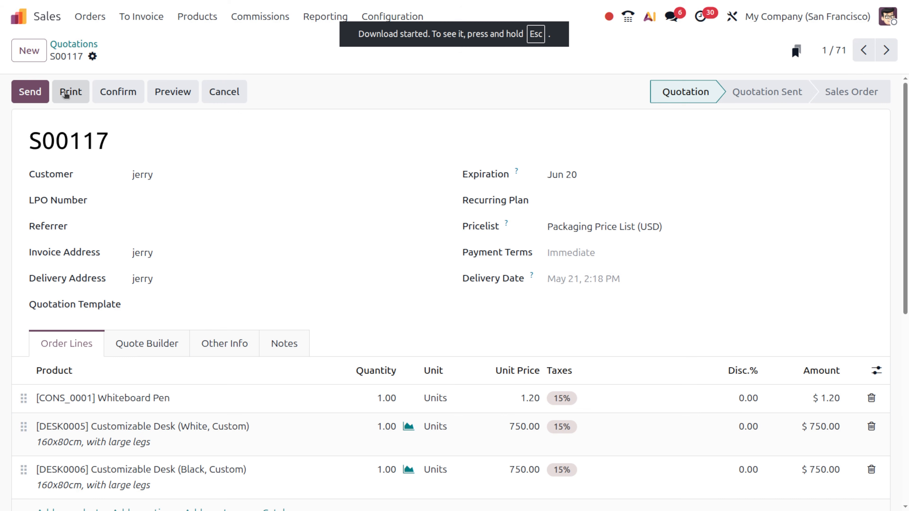
pyautogui.click(30, 89)
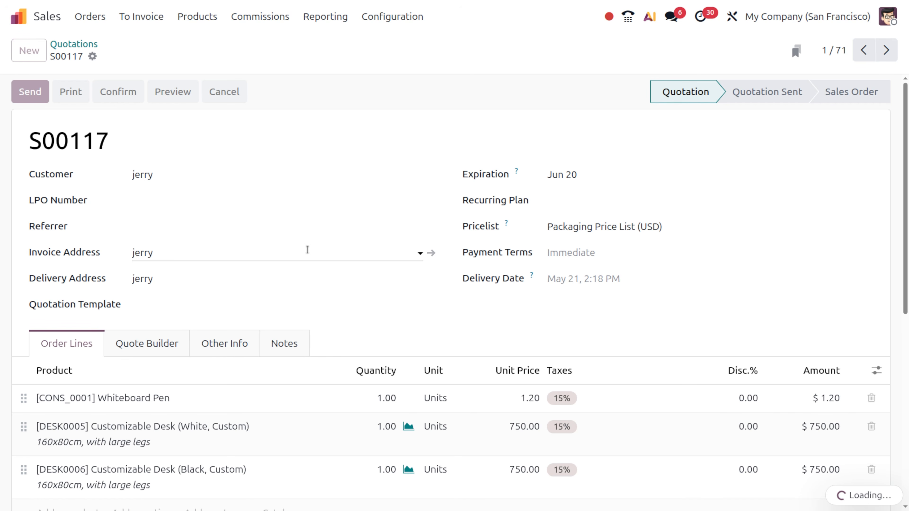
pyautogui.scroll(-7, 308, 250)
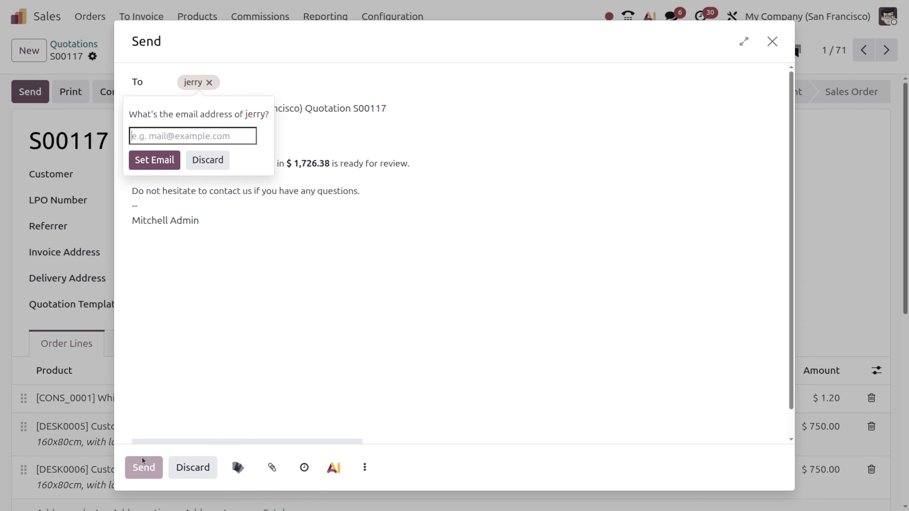
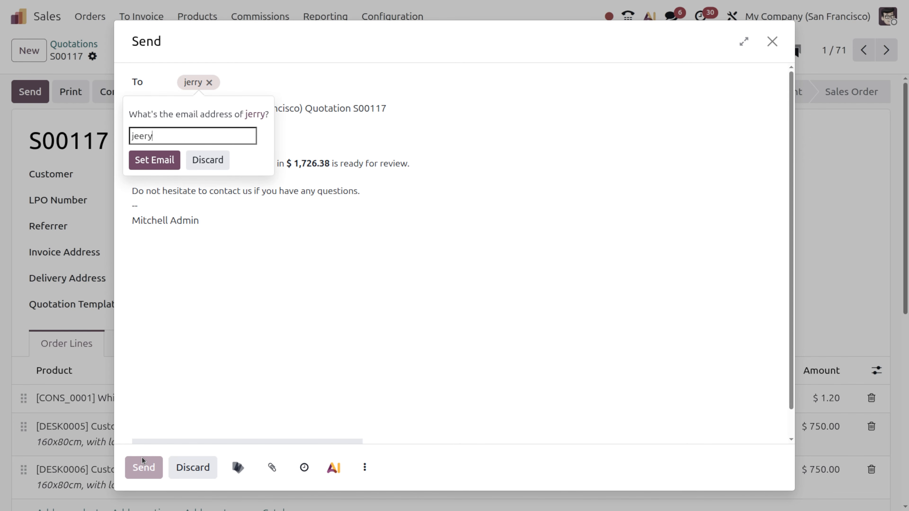
pyautogui.click(163, 159)
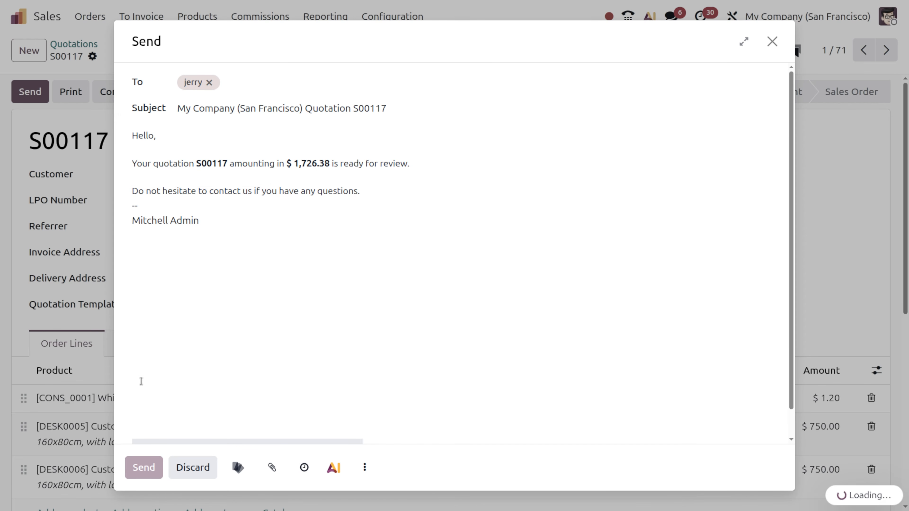
pyautogui.click(147, 464)
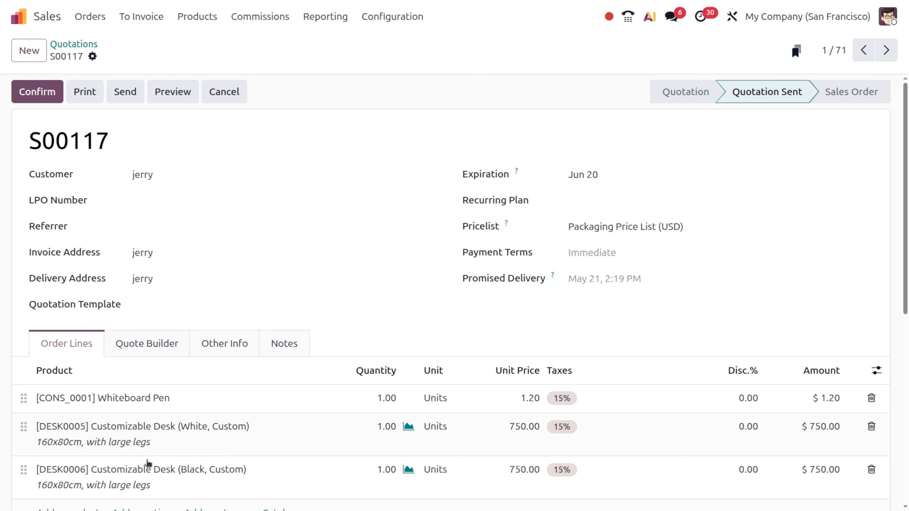
# Step: View the attached Quotation - S00117.pdf from the message history, then close the preview
pyautogui.scroll(-10, 148, 464)
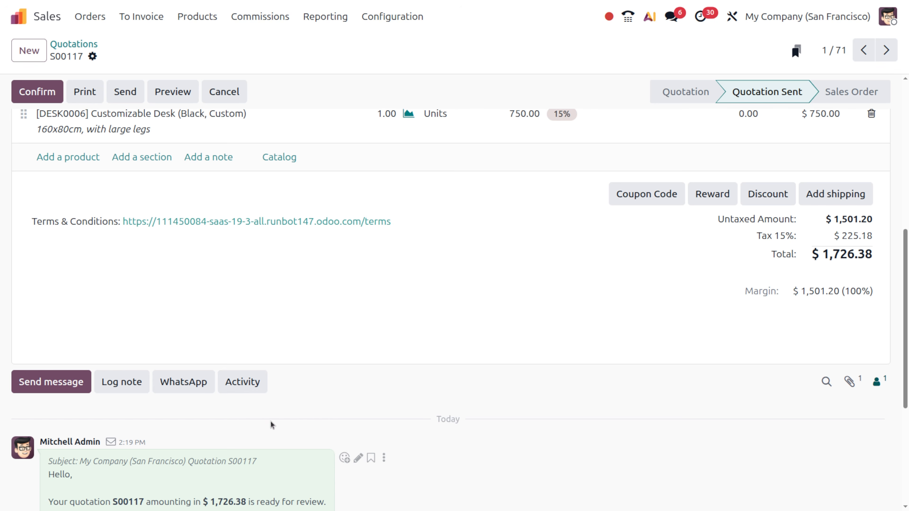
pyautogui.scroll(-4, 271, 425)
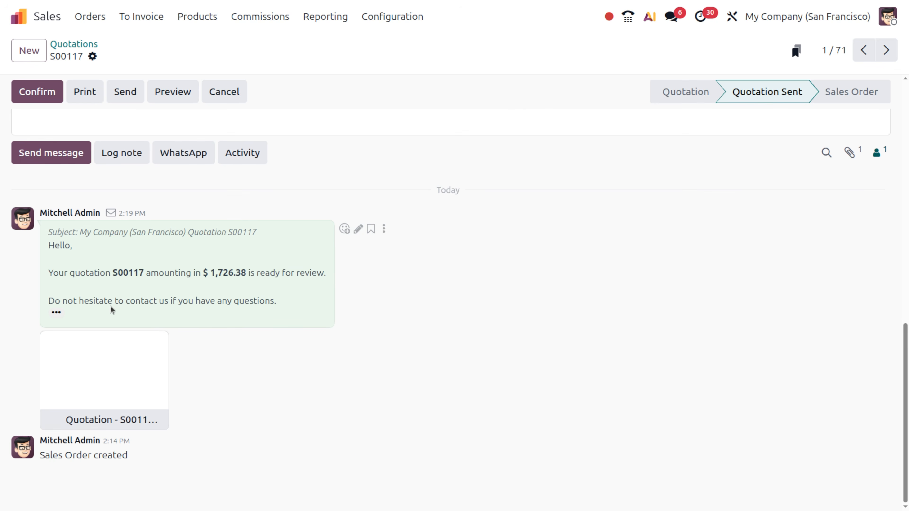
pyautogui.moveTo(84, 350)
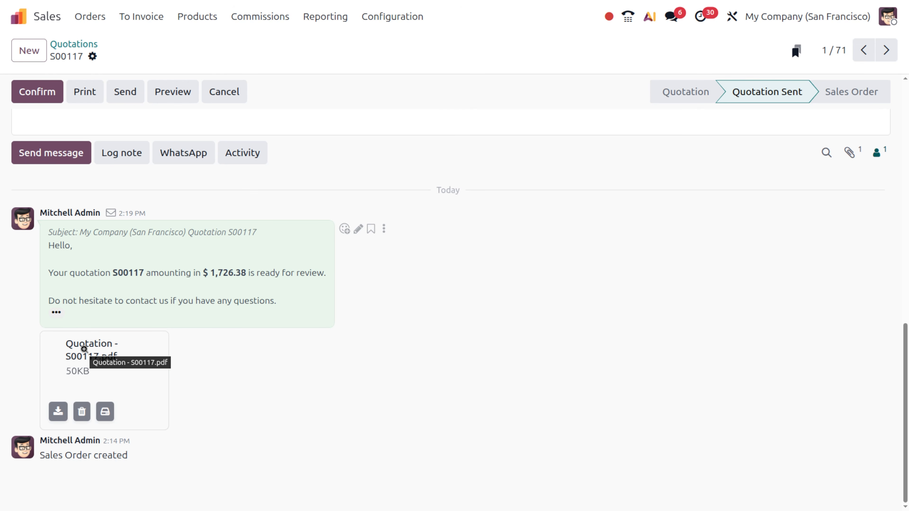
pyautogui.click(84, 349)
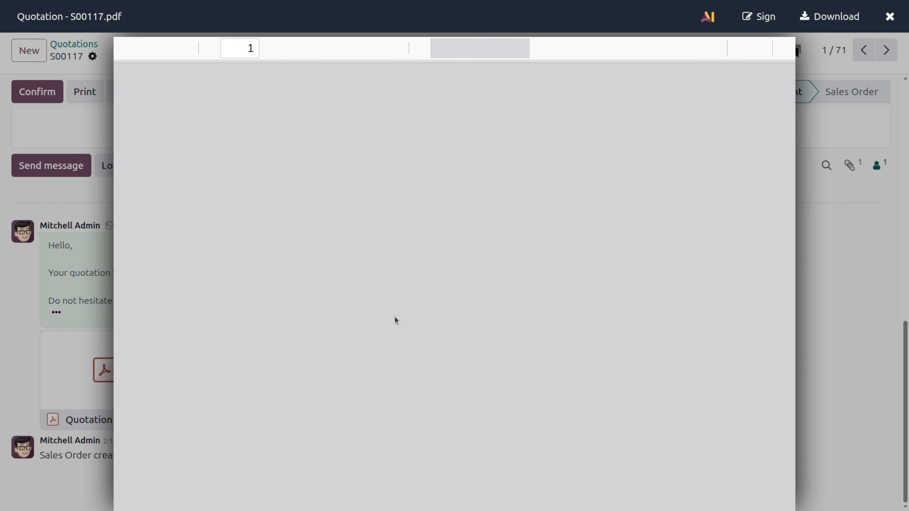
pyautogui.scroll(-3, 387, 315)
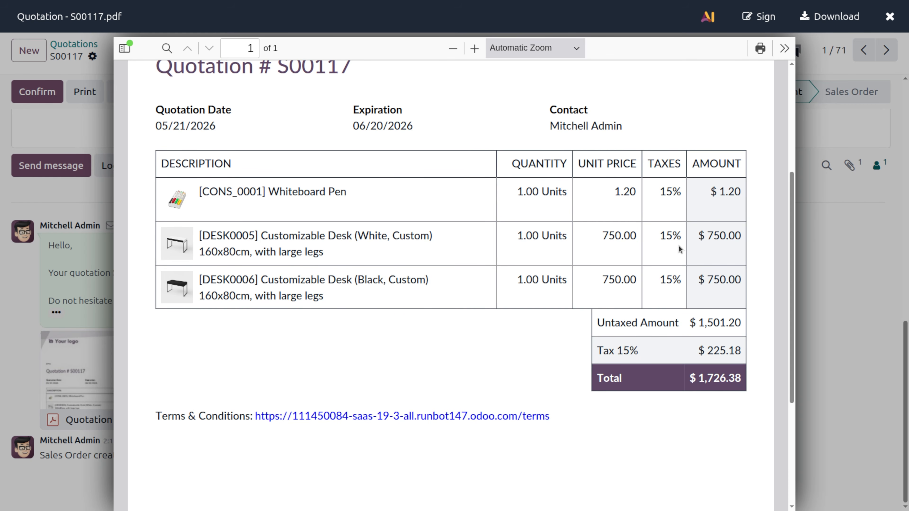
pyautogui.click(889, 17)
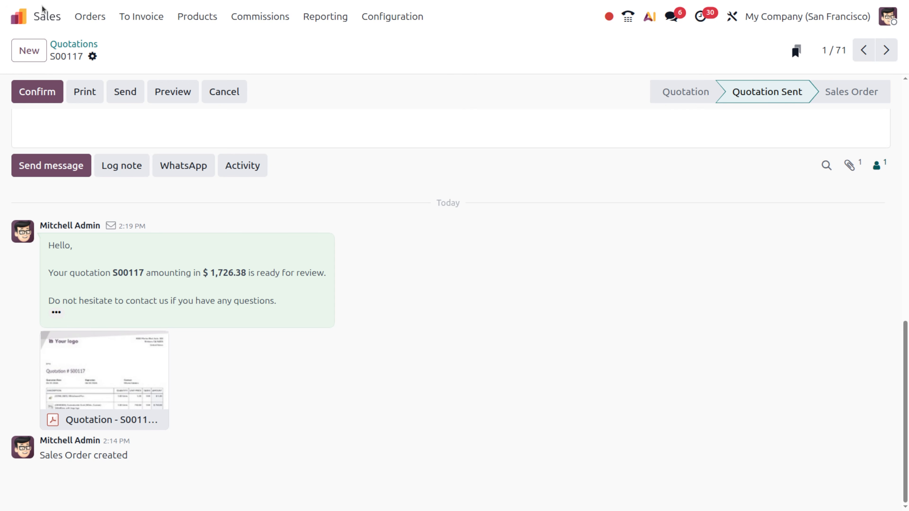
# Step: Open the Sales app through the 'sa' app search and start a new quotation
pyautogui.click(49, 20)
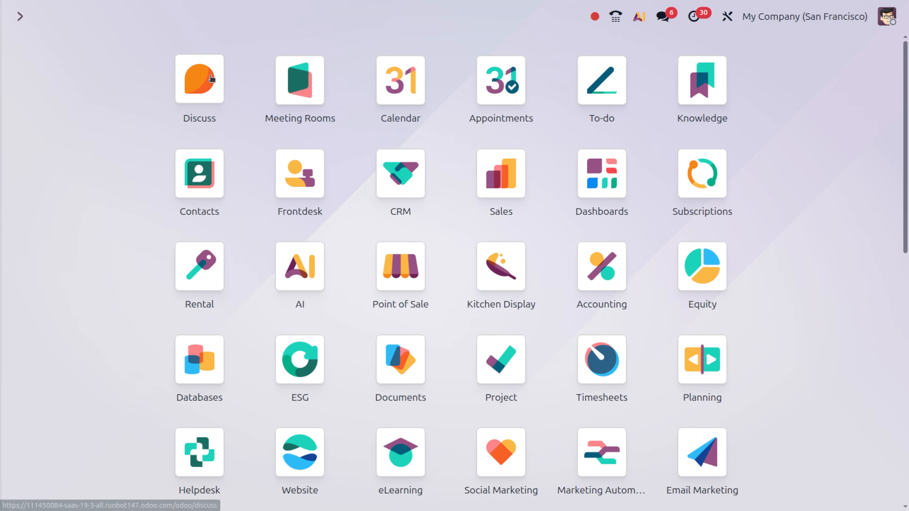
pyautogui.write('sa')
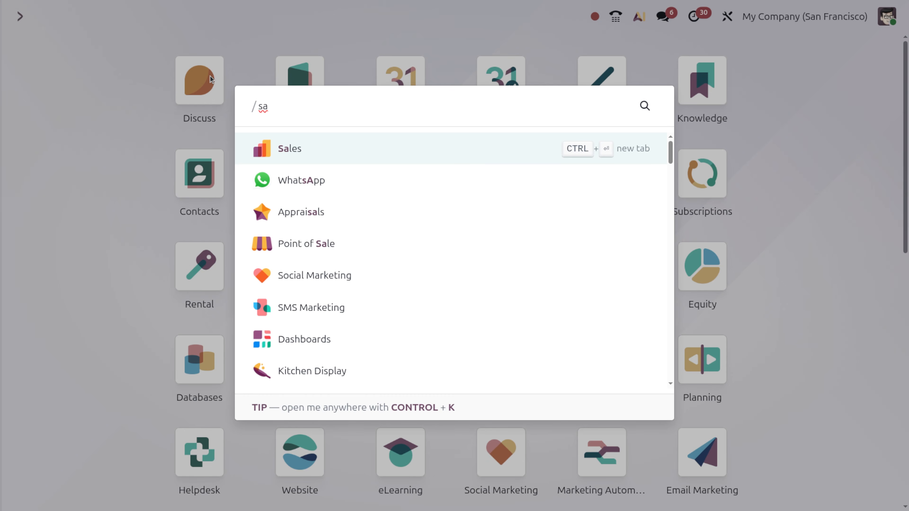
pyautogui.press('Return')
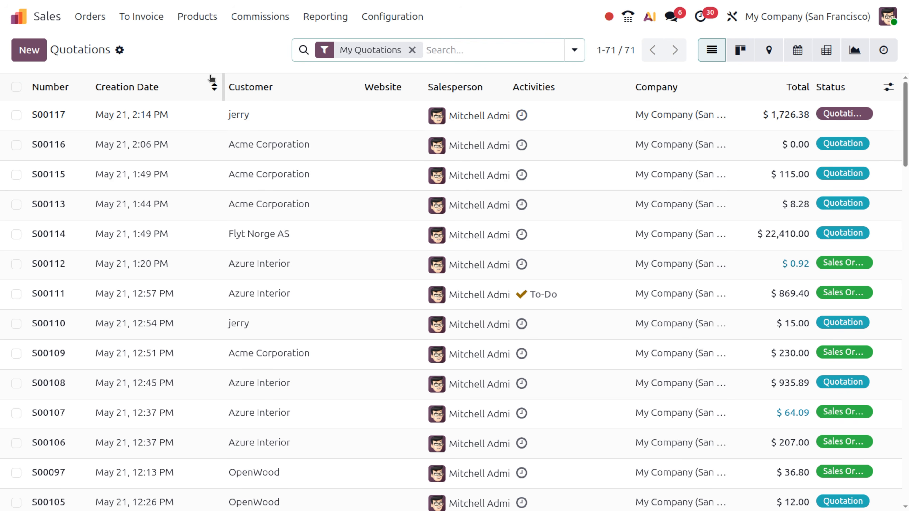
pyautogui.click(24, 49)
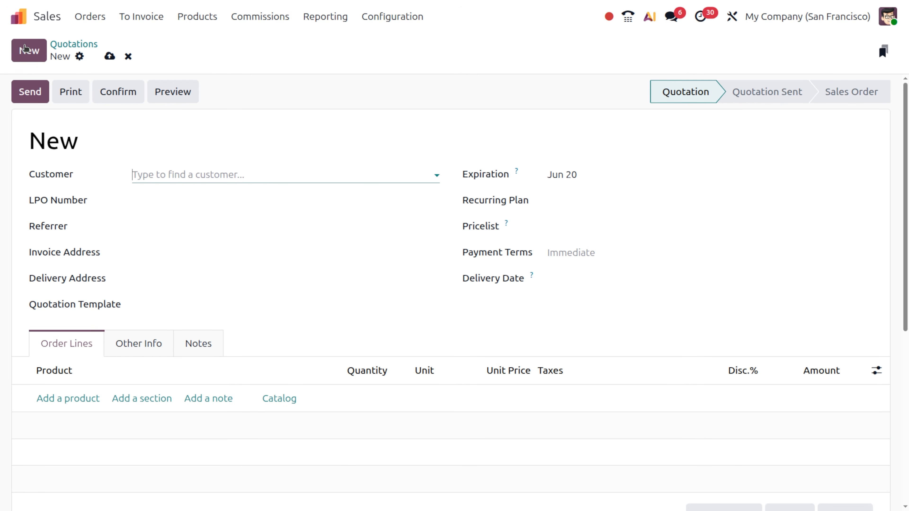
# Step: Choose the customer, add a section titled CHAIR, and save it as a section template
pyautogui.write('jerr')
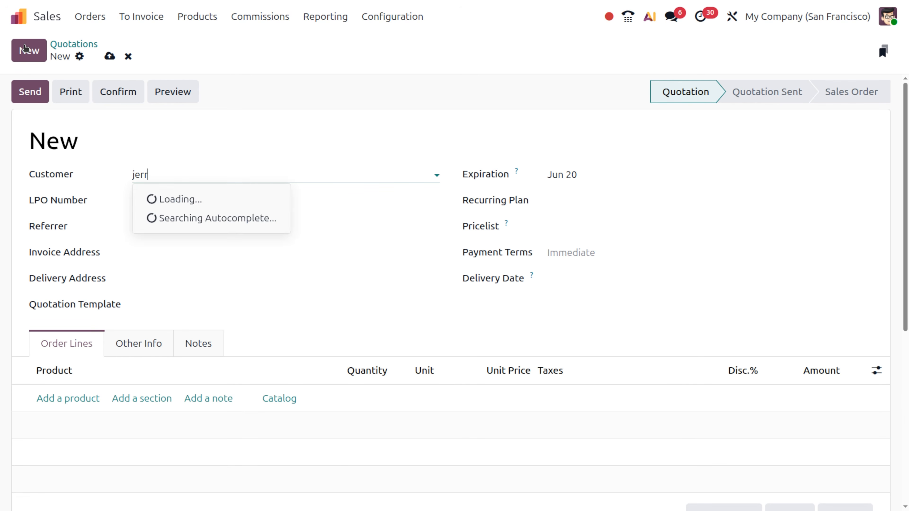
pyautogui.press('Return')
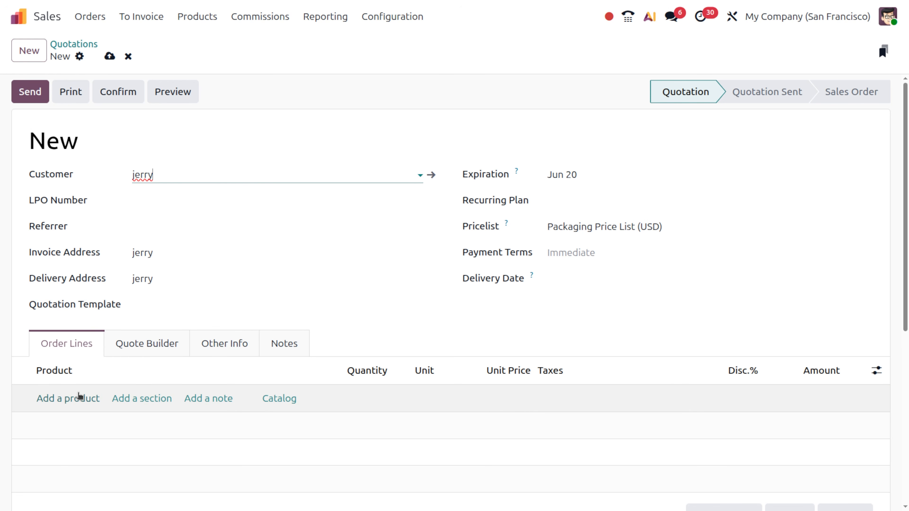
pyautogui.click(154, 402)
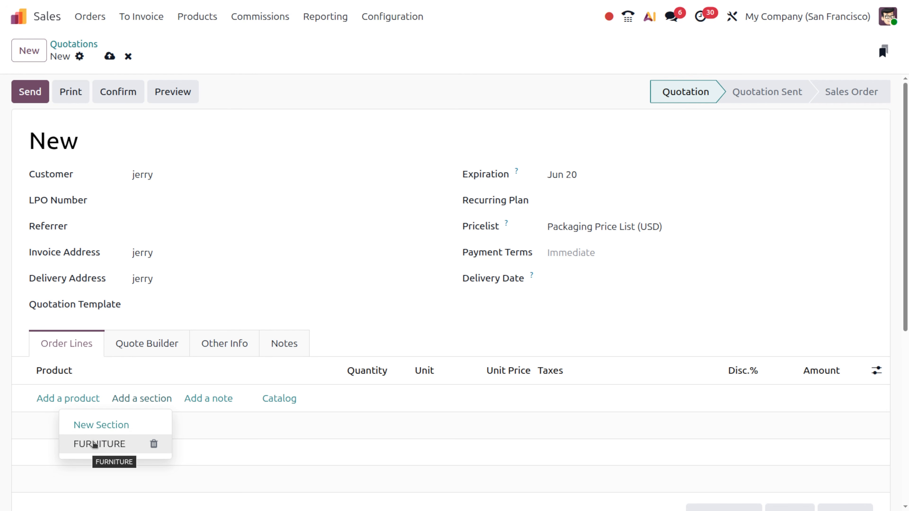
pyautogui.click(104, 426)
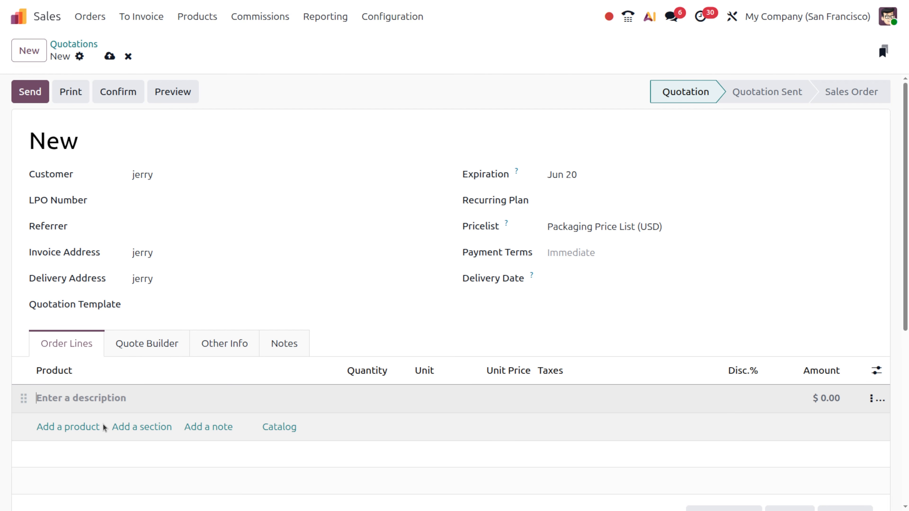
pyautogui.write('C')
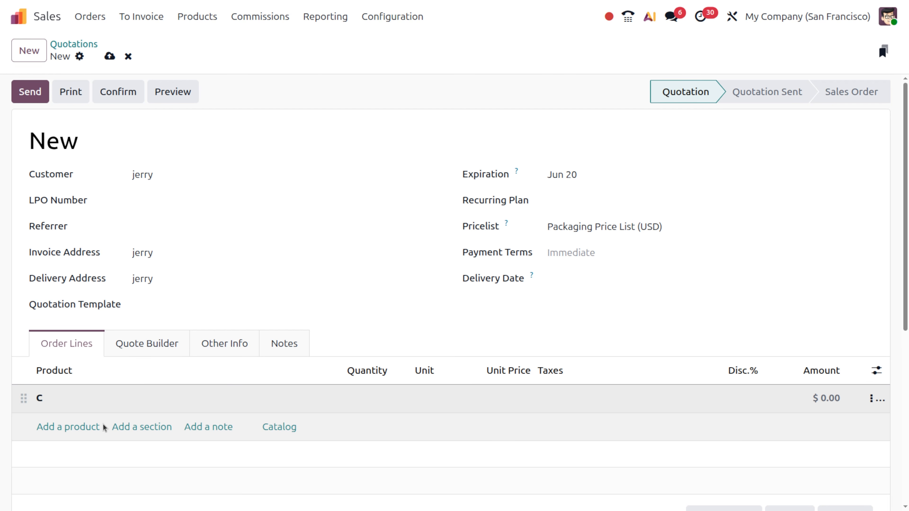
pyautogui.write('HAIR')
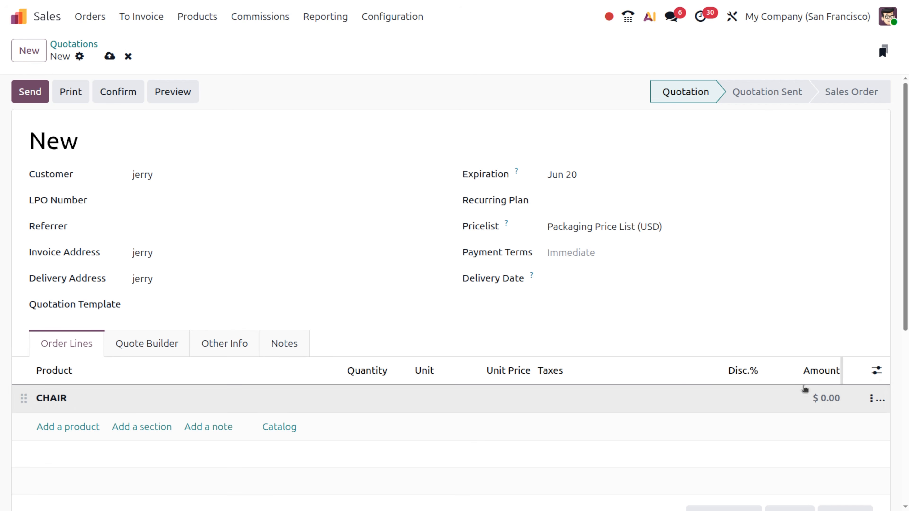
pyautogui.click(873, 400)
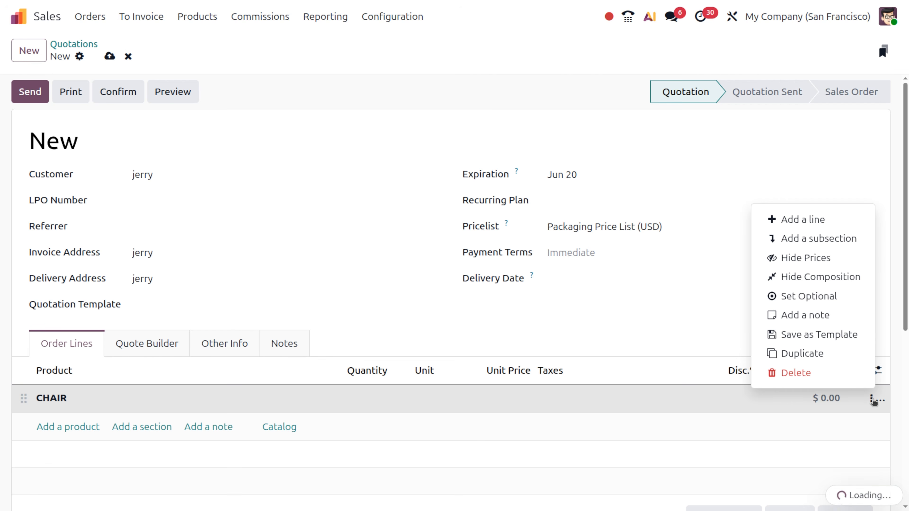
pyautogui.click(804, 336)
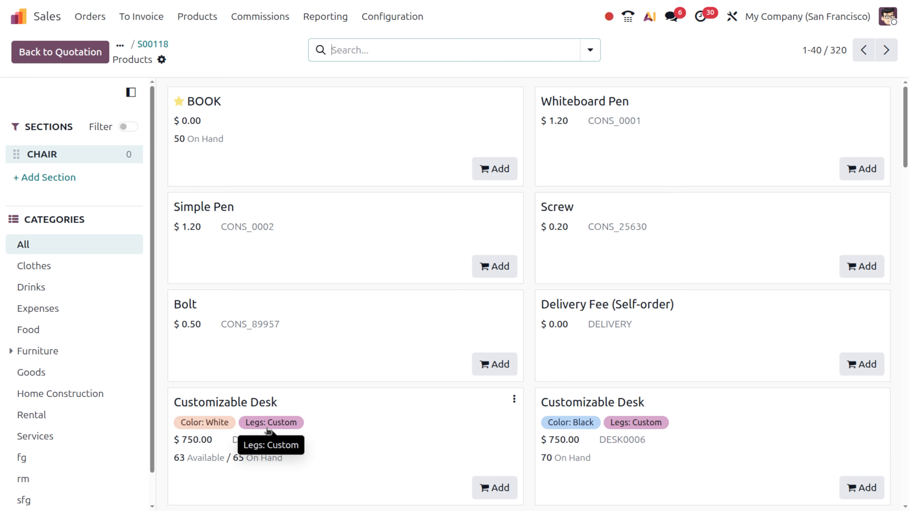
# Step: Add the gray Stool and the Aluminium and Steel Conference Chairs from the catalog
pyautogui.scroll(-10, 580, 401)
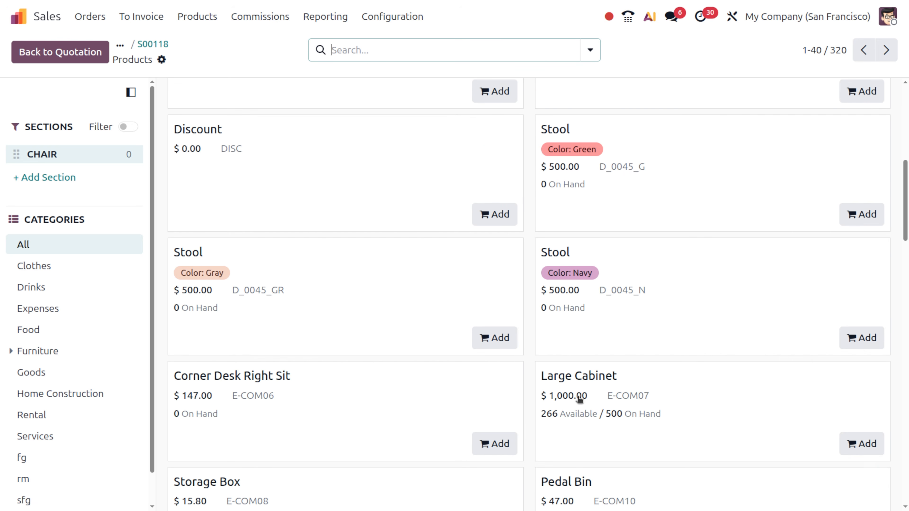
pyautogui.click(494, 339)
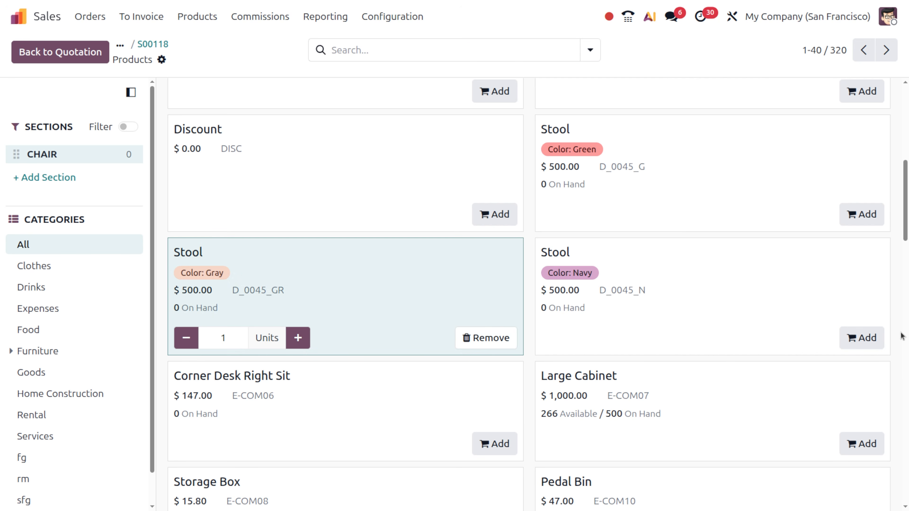
pyautogui.scroll(-6, 682, 360)
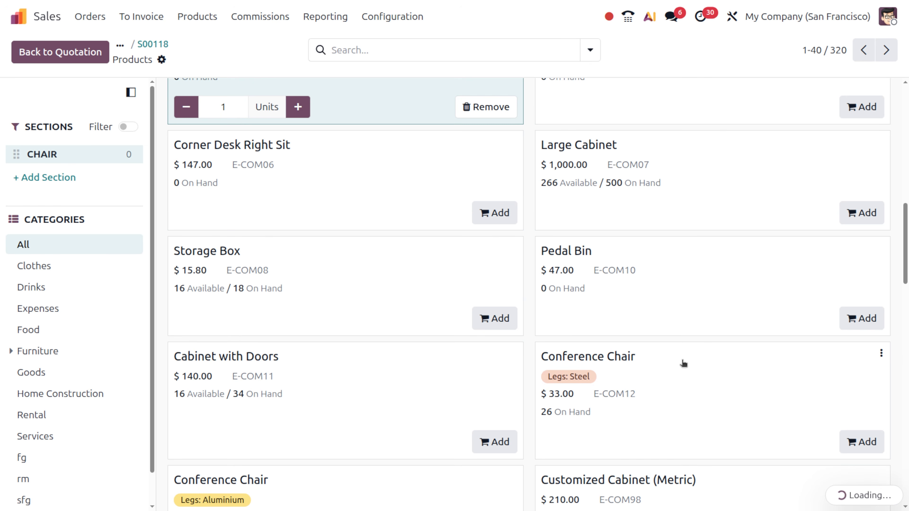
pyautogui.scroll(-8, 683, 363)
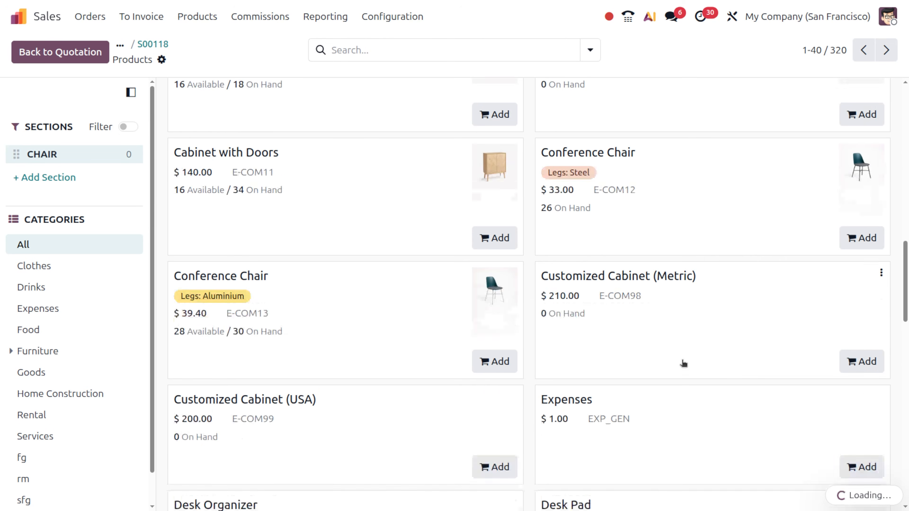
pyautogui.scroll(-6, 683, 362)
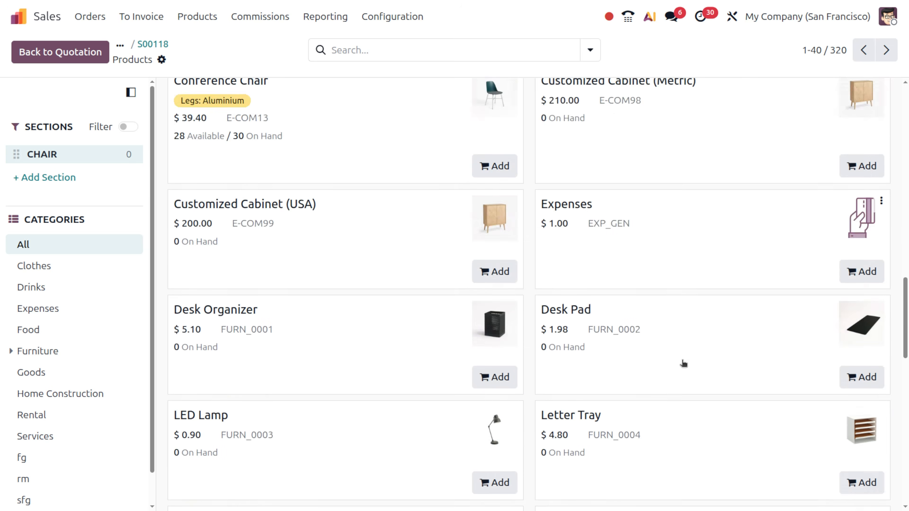
pyautogui.scroll(10, 683, 363)
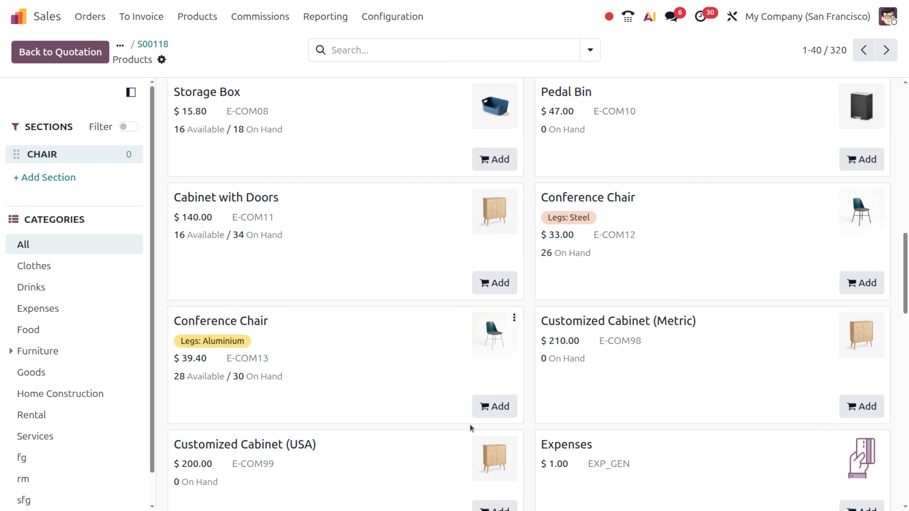
pyautogui.click(494, 408)
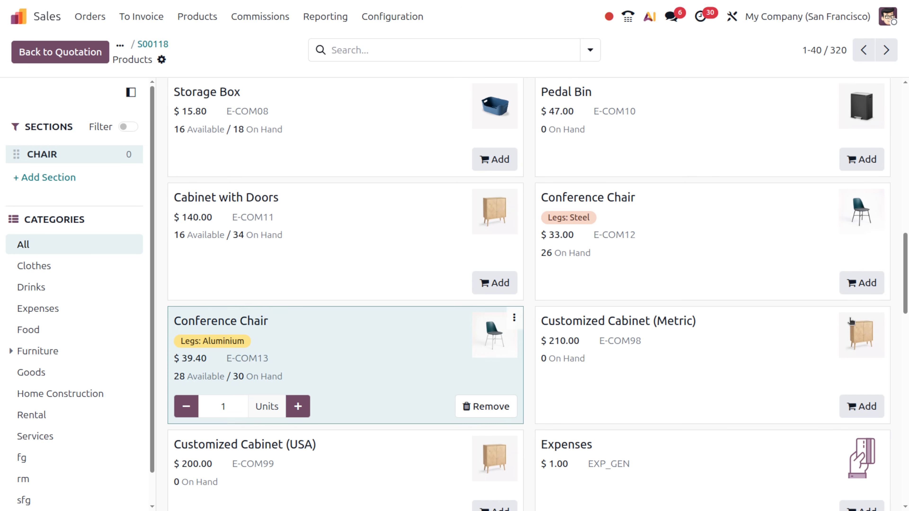
pyautogui.click(862, 283)
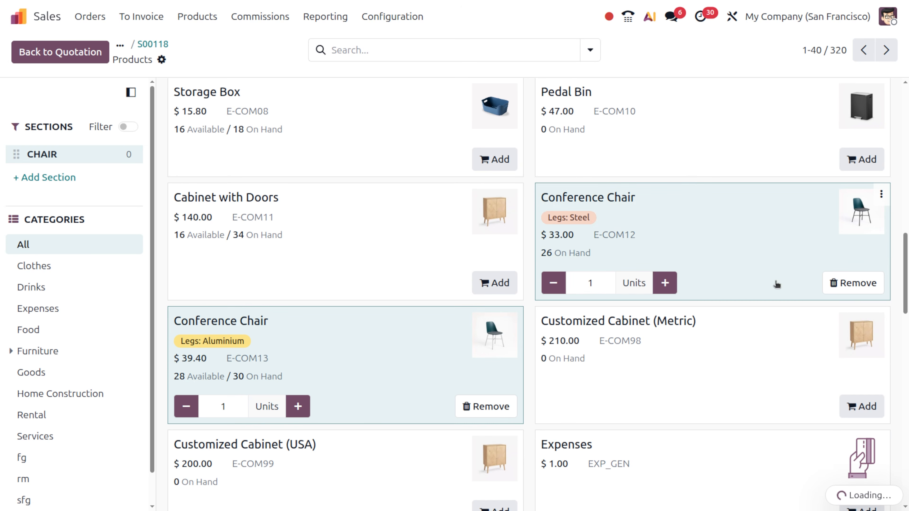
# Step: Add one Office Chair Black and return to quotation S00118
pyautogui.scroll(-10, 630, 292)
pyautogui.scroll(-7, 630, 294)
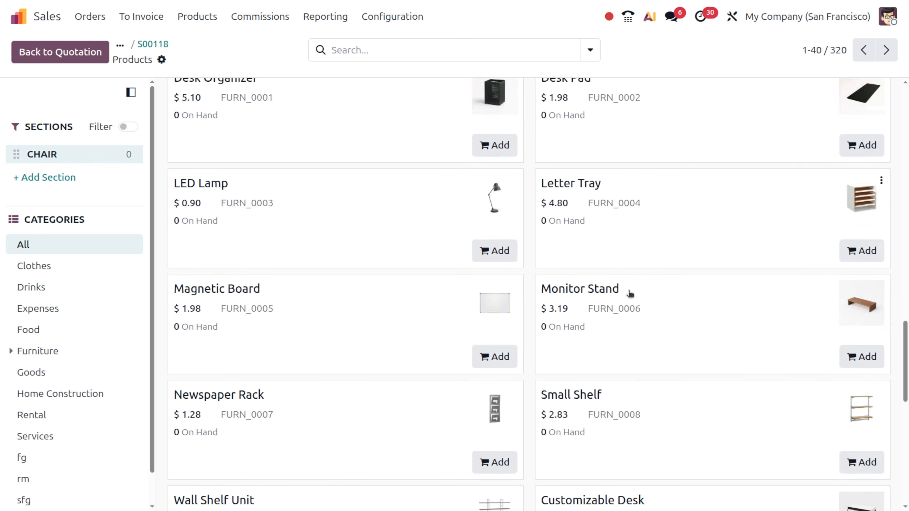
pyautogui.scroll(-4, 630, 294)
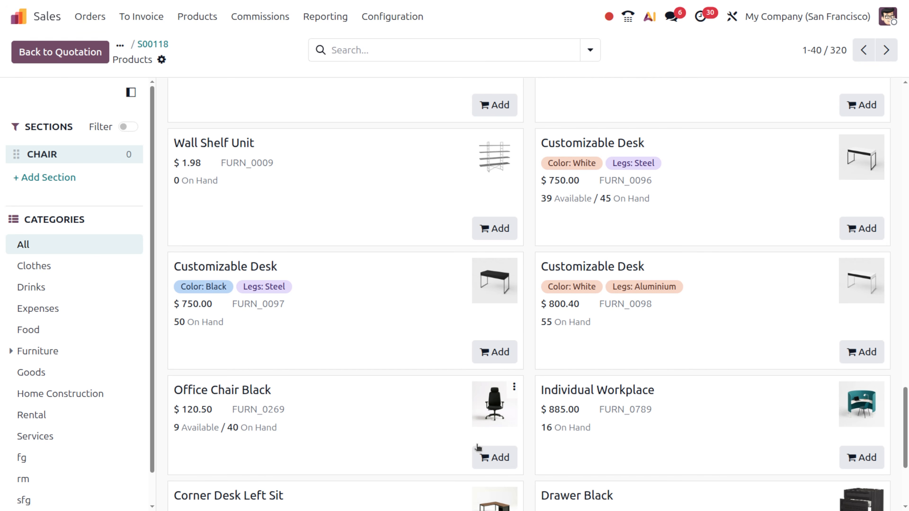
pyautogui.click(492, 461)
pyautogui.scroll(-5, 726, 438)
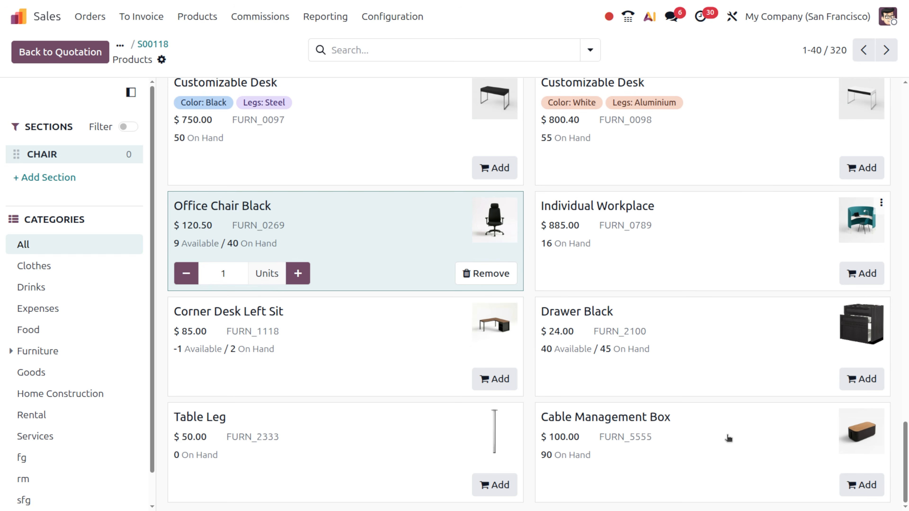
pyautogui.click(152, 46)
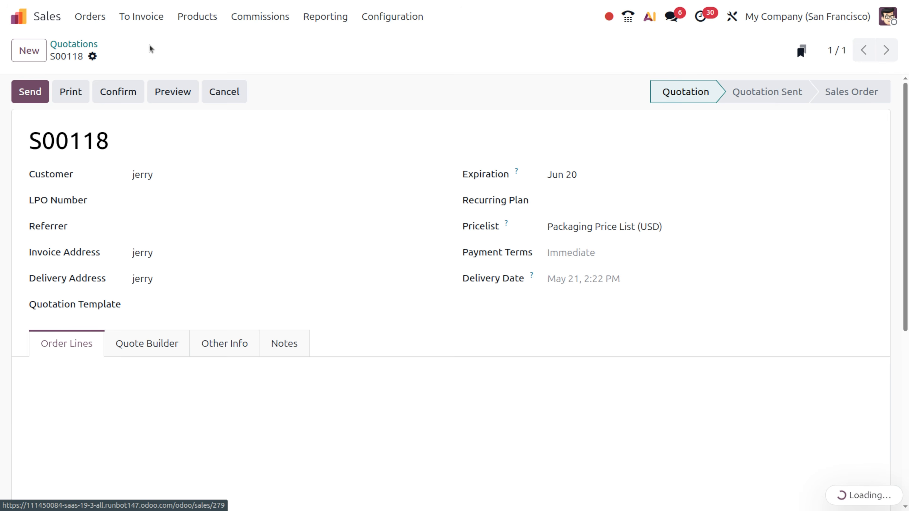
# Step: Review S00118's CHAIR lines and totals and the Quotation Template options, then return to Quotations
pyautogui.scroll(-10, 209, 391)
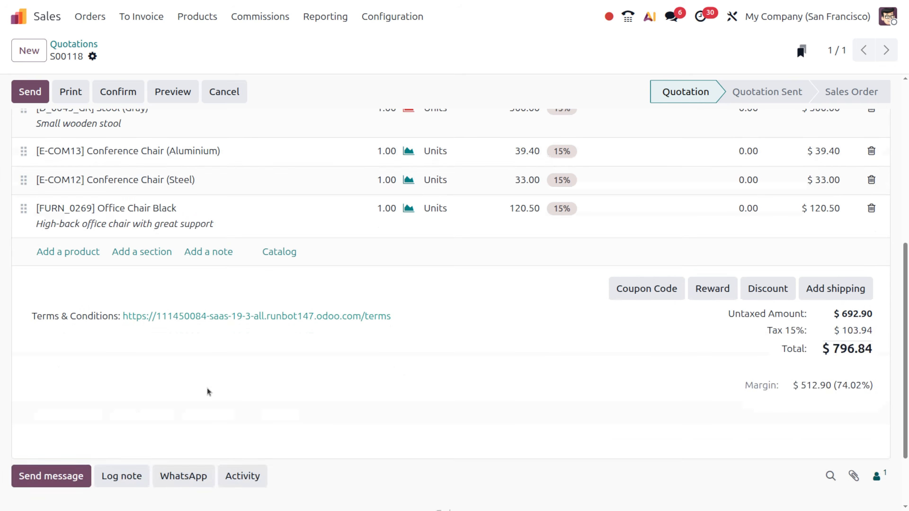
pyautogui.scroll(10, 209, 391)
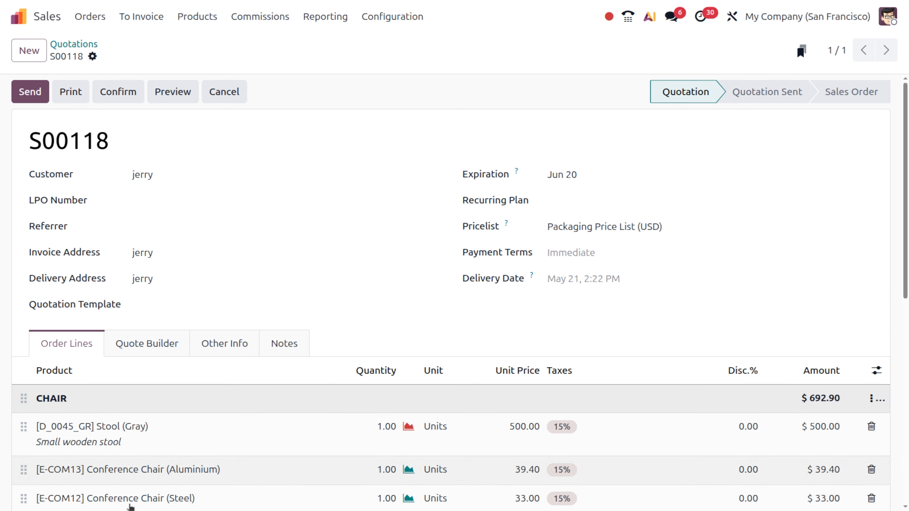
pyautogui.click(185, 307)
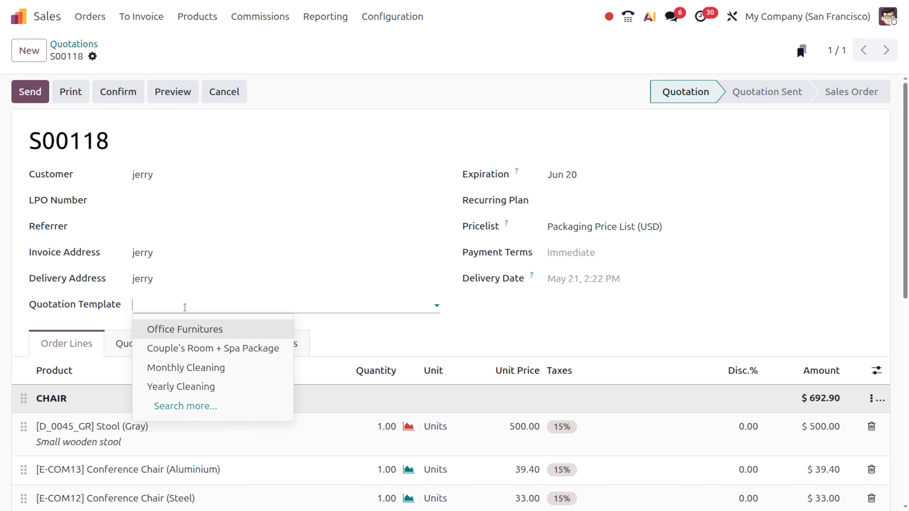
pyautogui.click(101, 17)
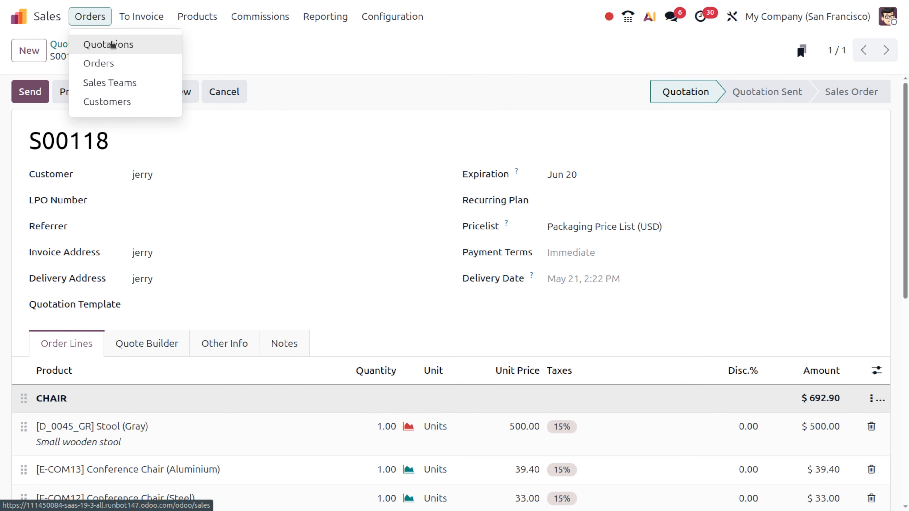
pyautogui.click(100, 45)
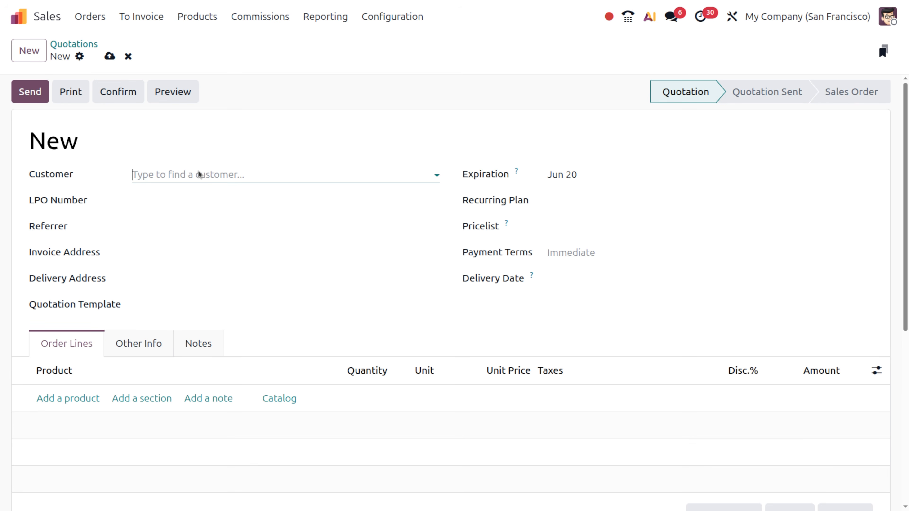
# Step: Pick LightsUp as the customer, which applies the Christmas (USD) pricelist and addresses
pyautogui.click(209, 178)
pyautogui.click(208, 181)
pyautogui.click(213, 176)
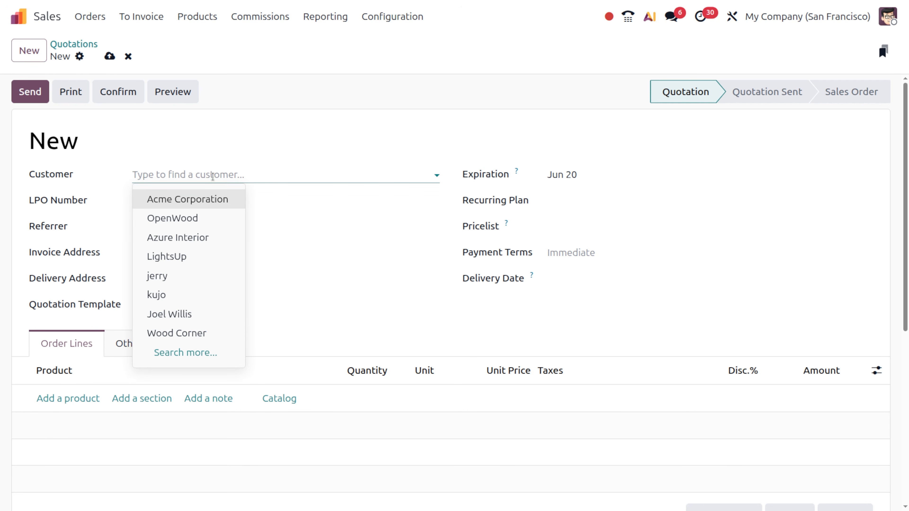
pyautogui.click(181, 257)
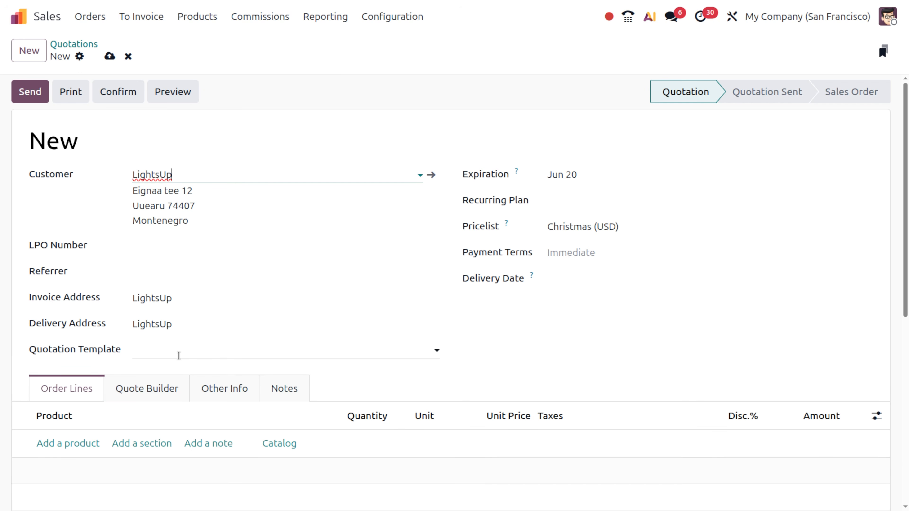
pyautogui.scroll(-1, 179, 355)
pyautogui.scroll(-2, 178, 356)
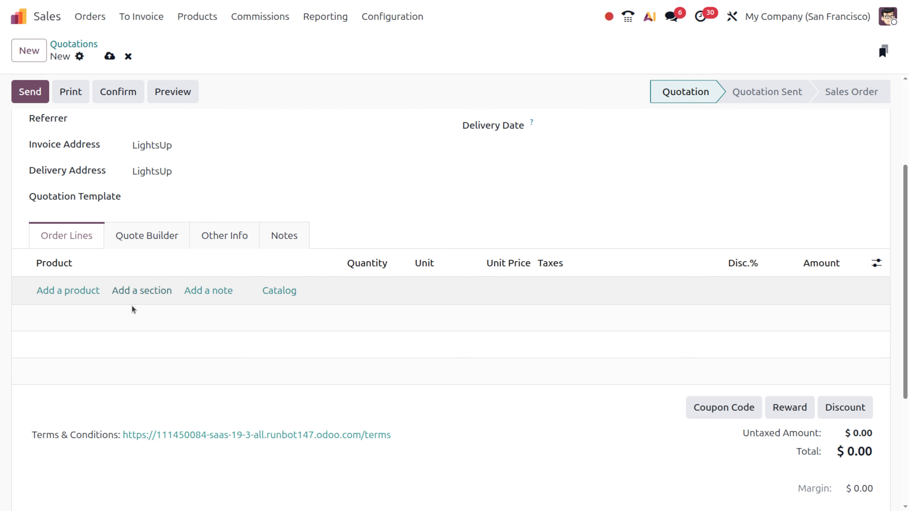
# Step: Insert the saved FURNITURE template (four discounted items, $601.52), then the saved CHAIR template below it
pyautogui.click(135, 293)
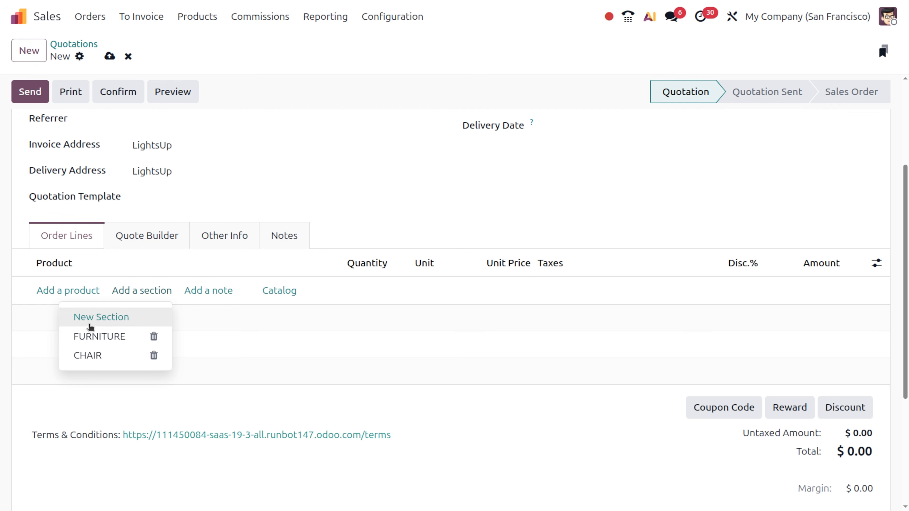
pyautogui.click(98, 338)
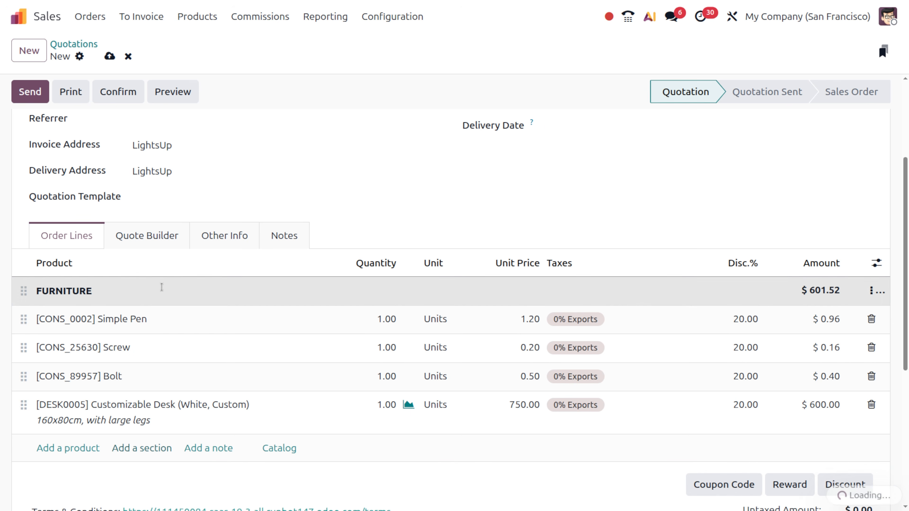
pyautogui.scroll(-3, 157, 415)
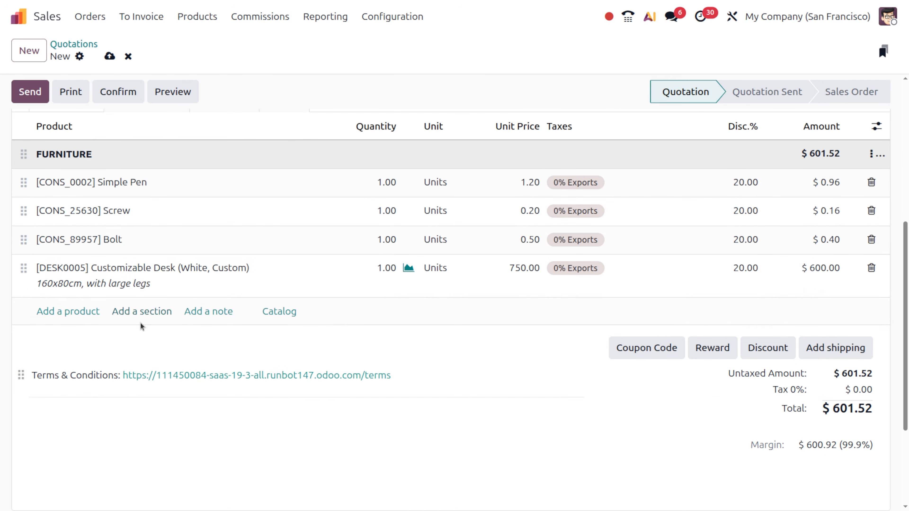
pyautogui.click(142, 313)
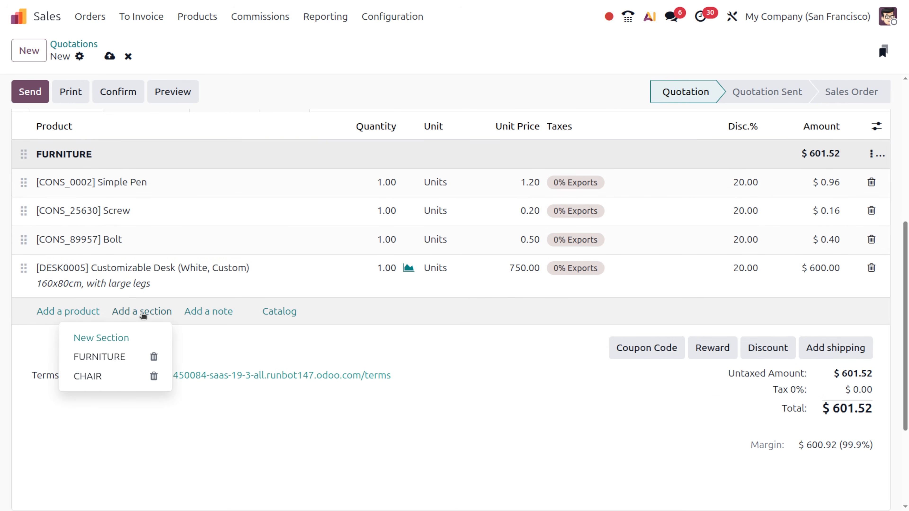
pyautogui.click(102, 378)
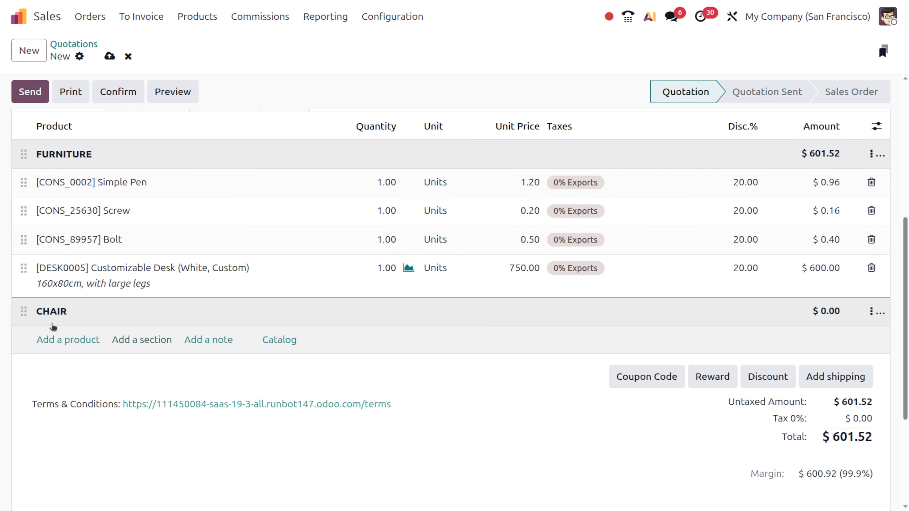
# Step: Add a Conference Chair with steel legs ($26.40) to the CHAIR section
pyautogui.click(80, 341)
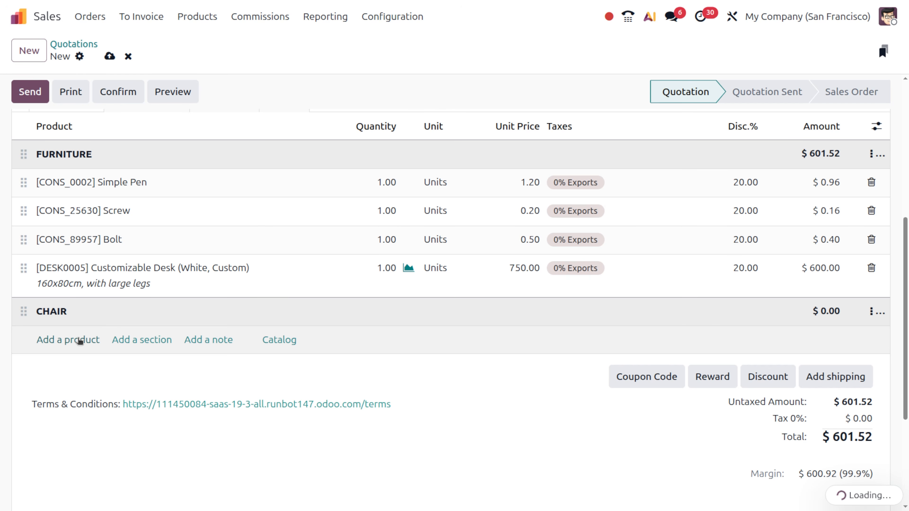
pyautogui.click(322, 446)
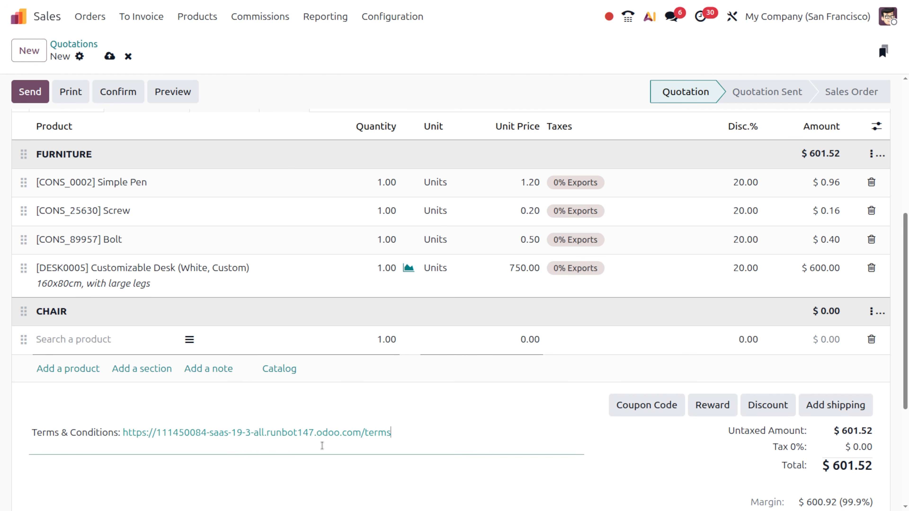
pyautogui.click(872, 312)
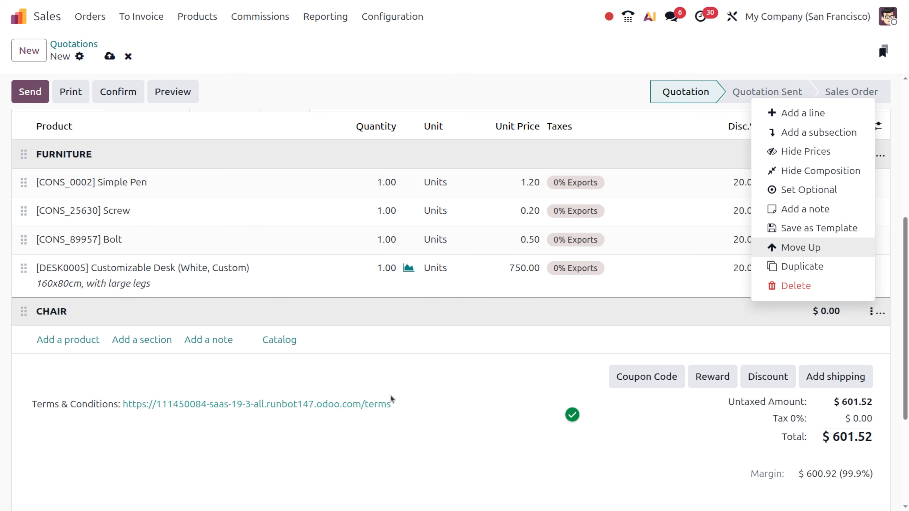
pyautogui.click(69, 341)
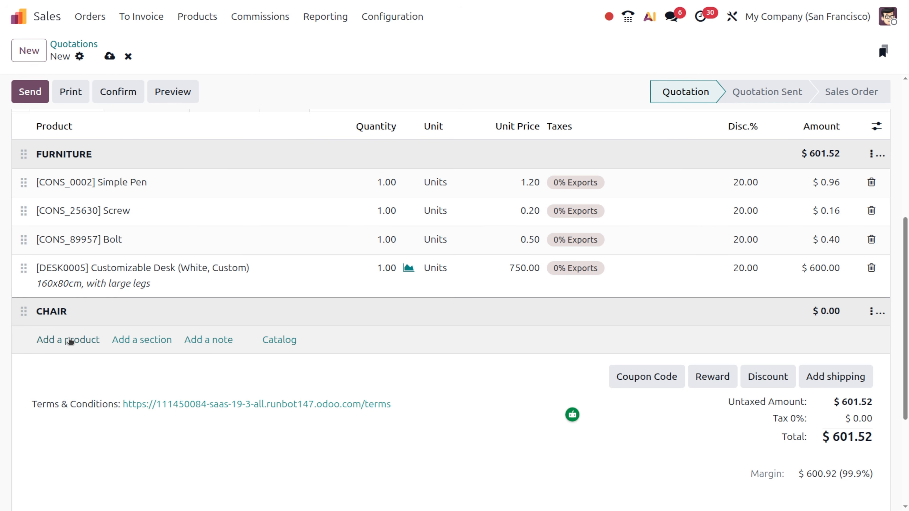
pyautogui.click(70, 341)
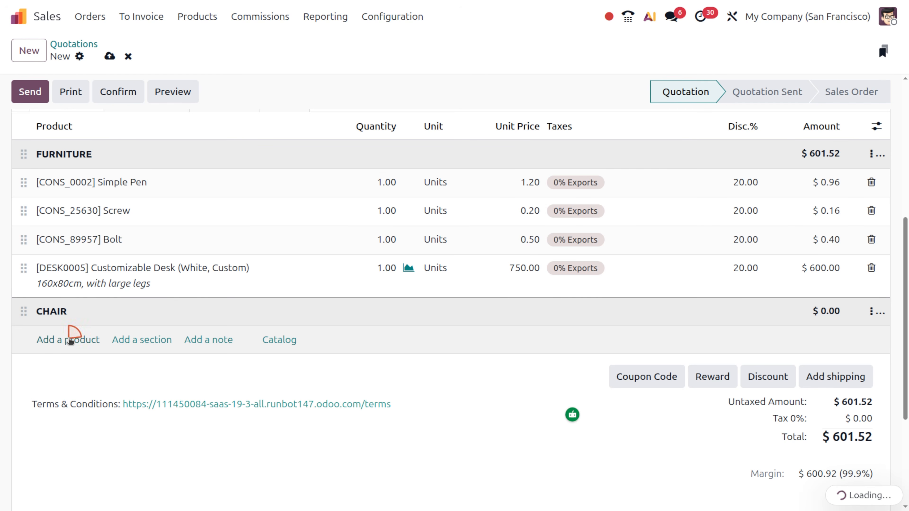
pyautogui.write('CHAI')
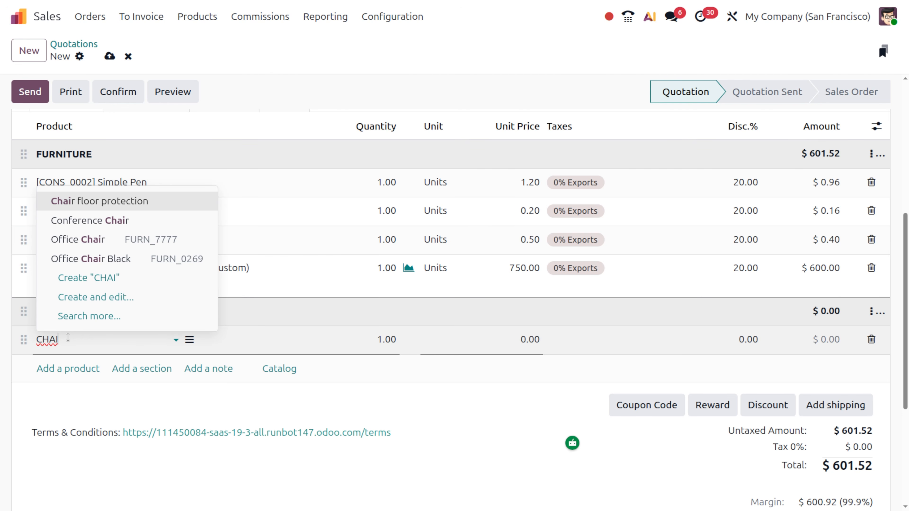
pyautogui.press('Down')
pyautogui.press('Return')
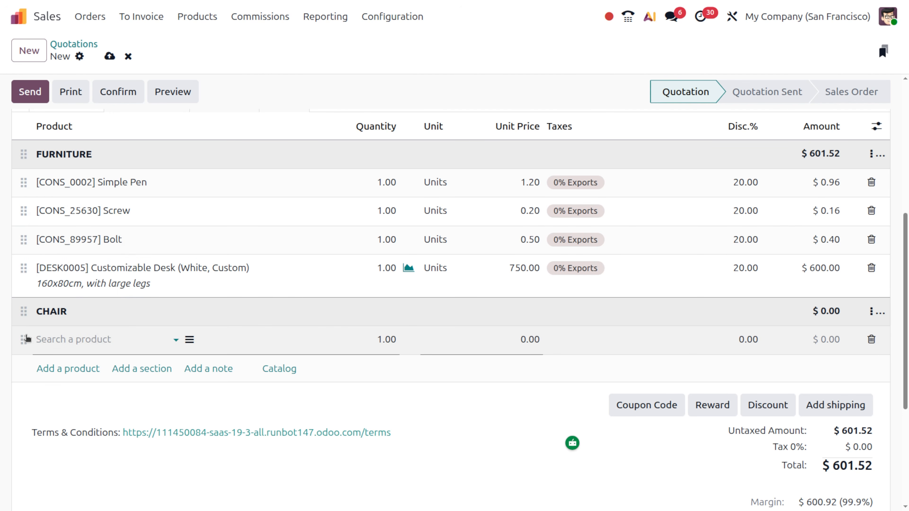
pyautogui.click(53, 369)
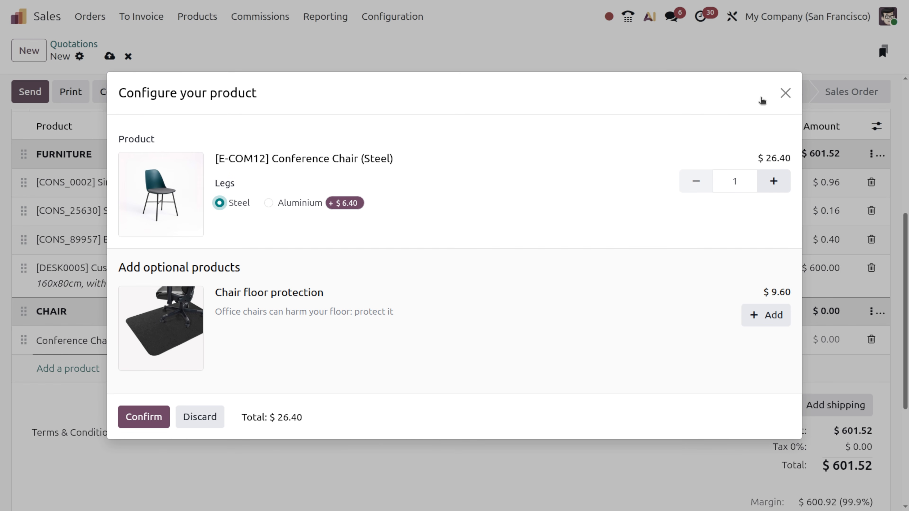
pyautogui.click(134, 418)
# Step: Add an Office Chair ($56.00) as a second line under CHAIR
pyautogui.click(76, 370)
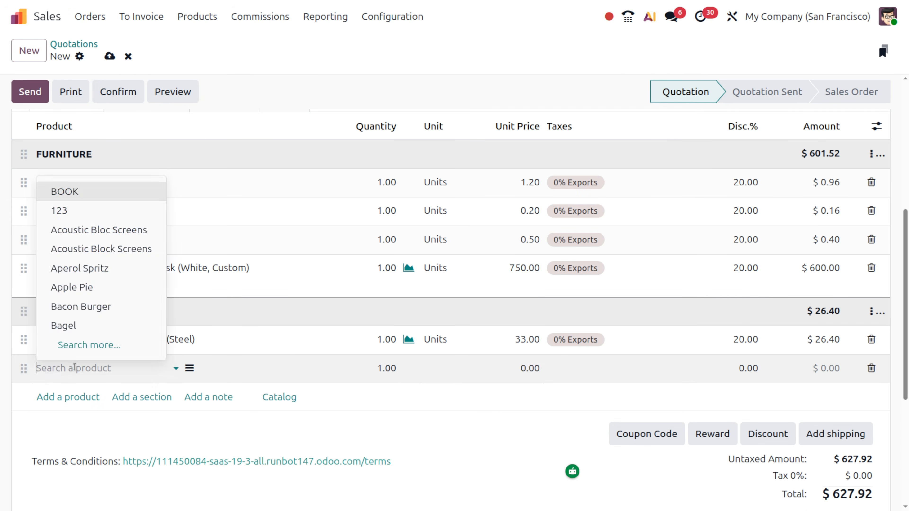
pyautogui.write('CHAIR')
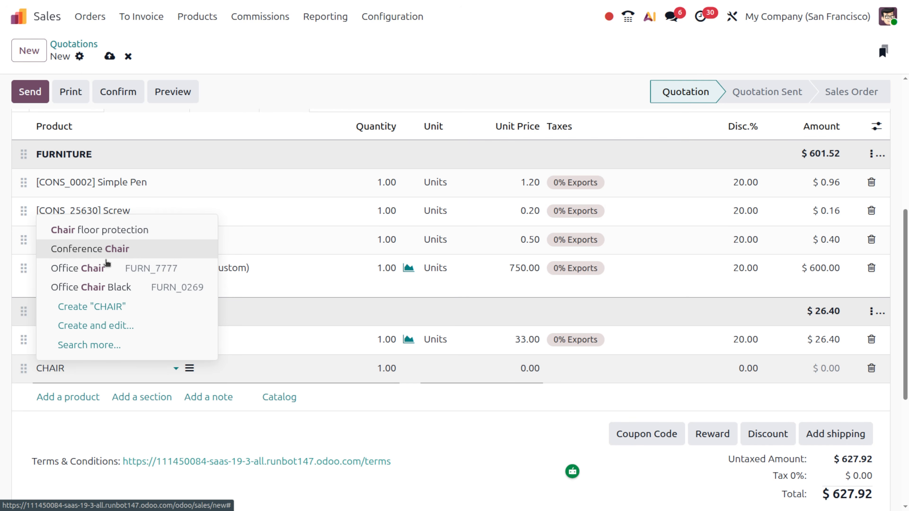
pyautogui.click(113, 273)
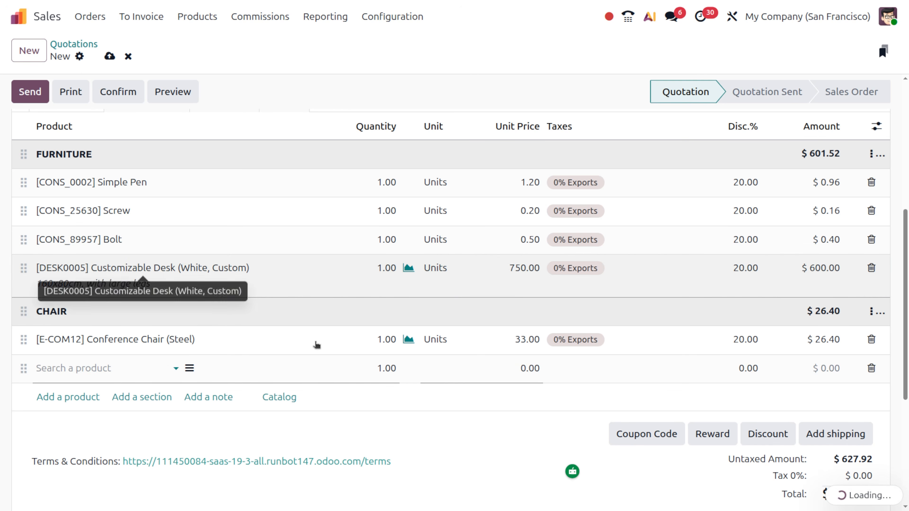
# Step: Resave the CHAIR template with both chairs, then insert it as a second $82.40 CHAIR section
pyautogui.click(870, 312)
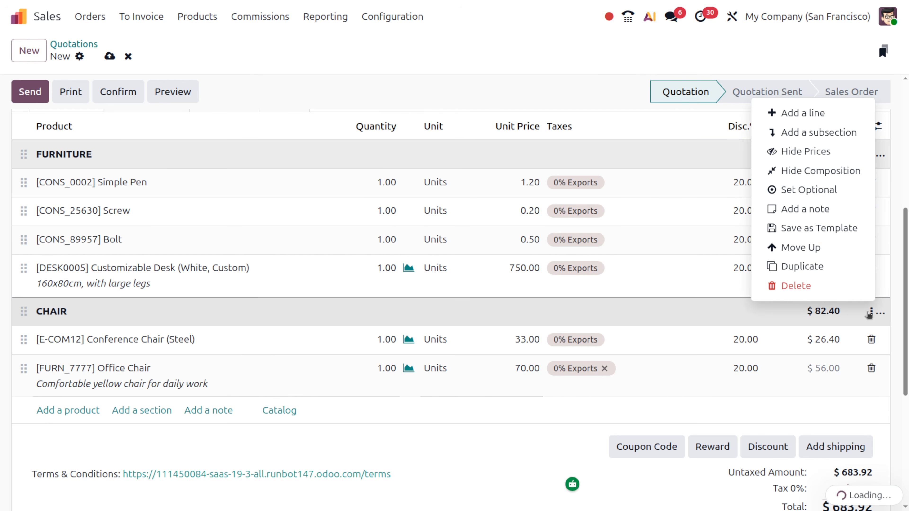
pyautogui.click(790, 229)
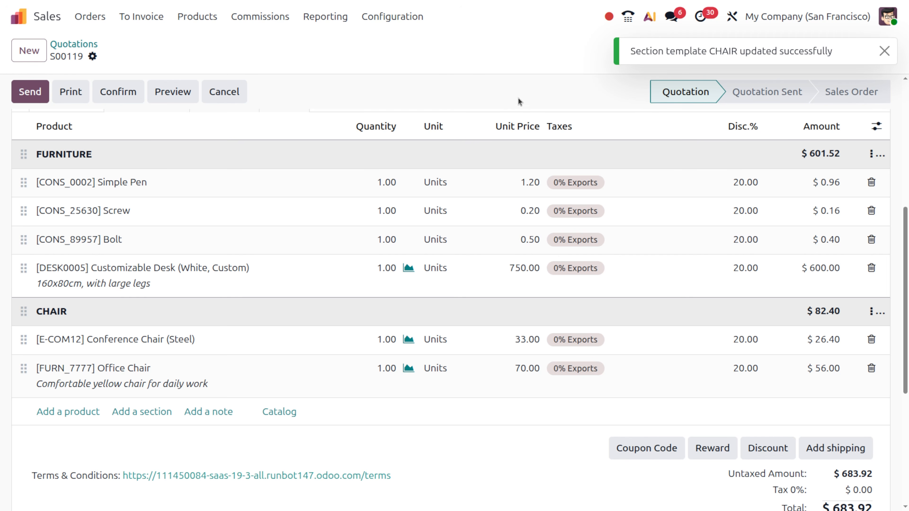
pyautogui.click(150, 416)
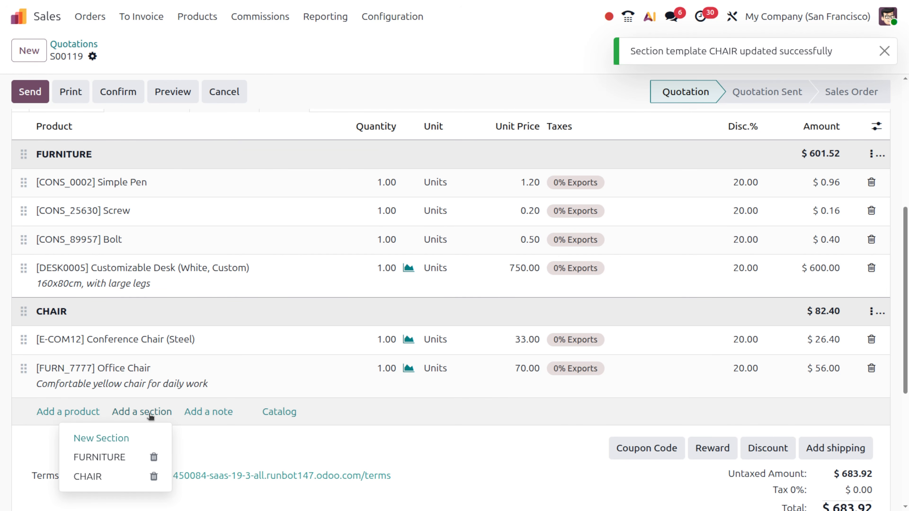
pyautogui.click(103, 477)
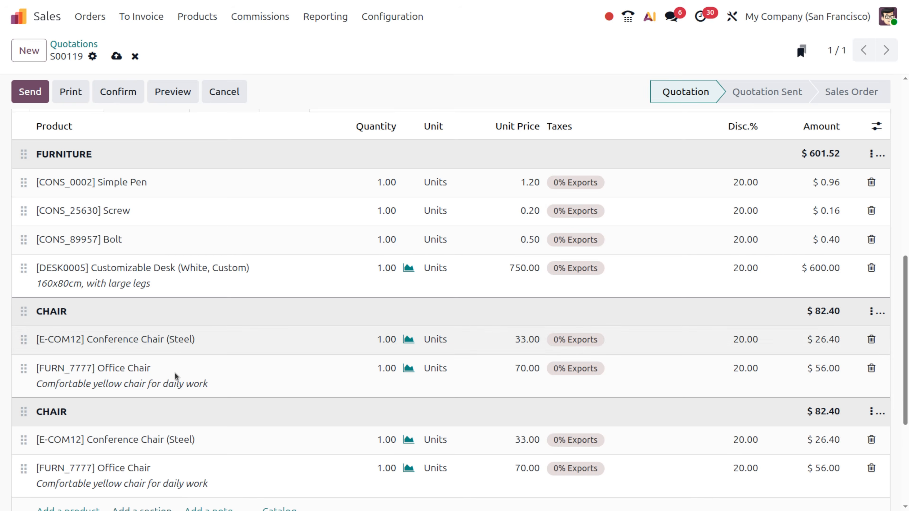
pyautogui.scroll(-3, 176, 375)
pyautogui.scroll(-1, 176, 376)
pyautogui.scroll(2, 175, 373)
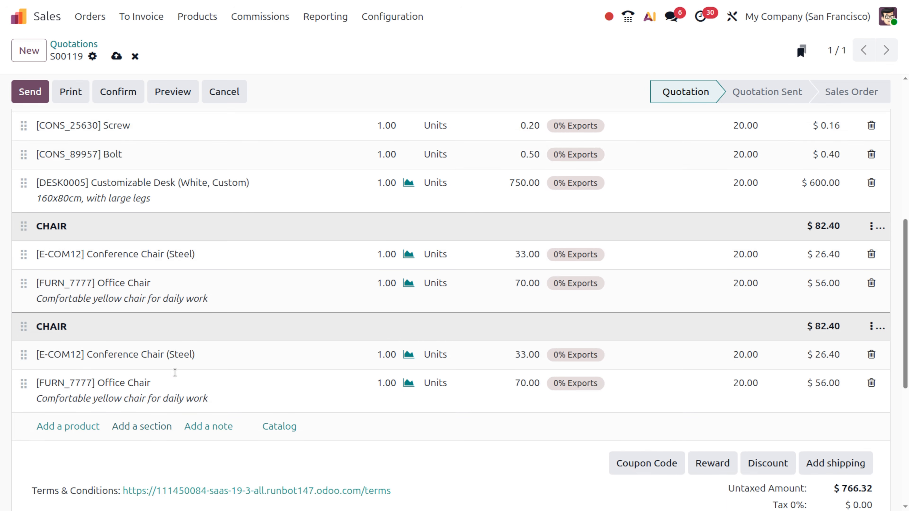
pyautogui.scroll(1, 175, 373)
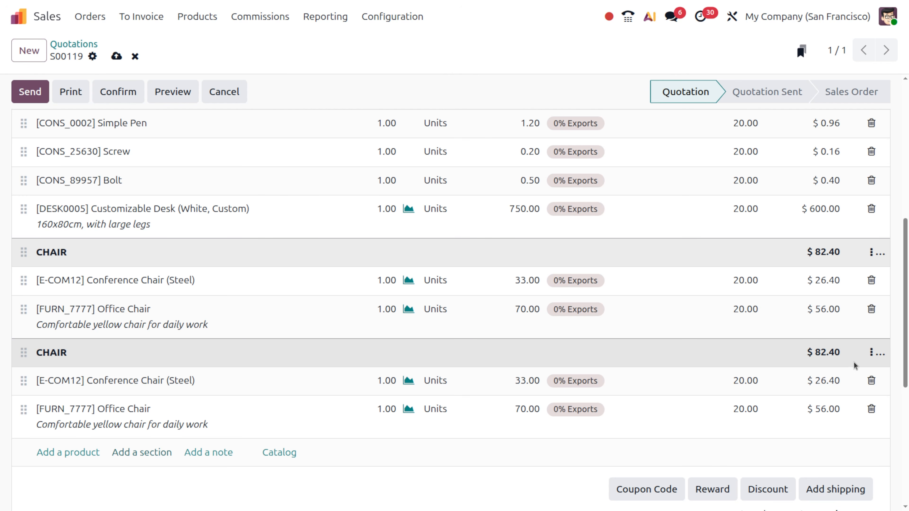
pyautogui.scroll(5, 860, 360)
pyautogui.scroll(-3, 861, 360)
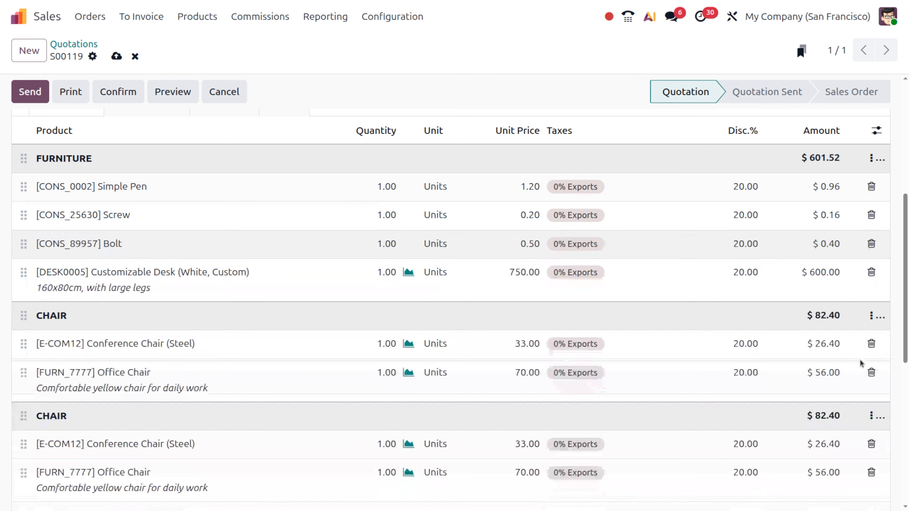
# Step: Delete the duplicate second CHAIR section with its Conference Chair and Office Chair lines
pyautogui.click(871, 417)
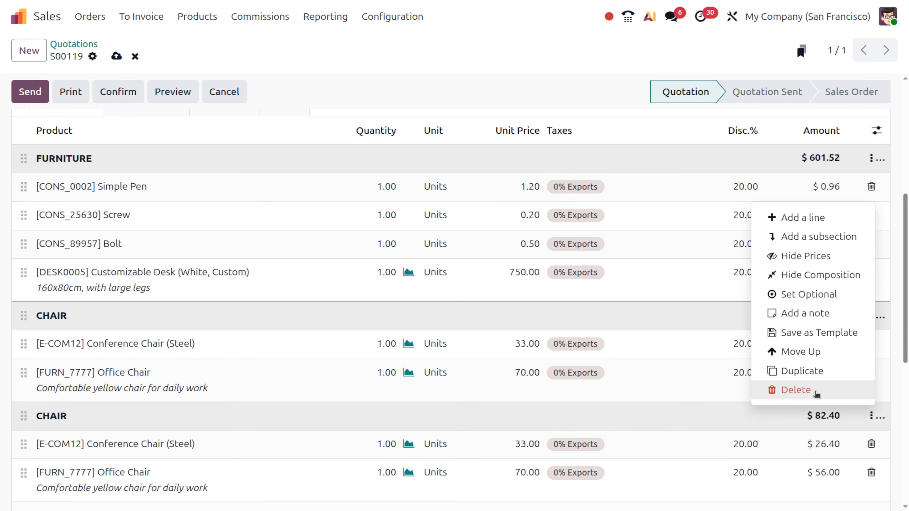
pyautogui.click(796, 390)
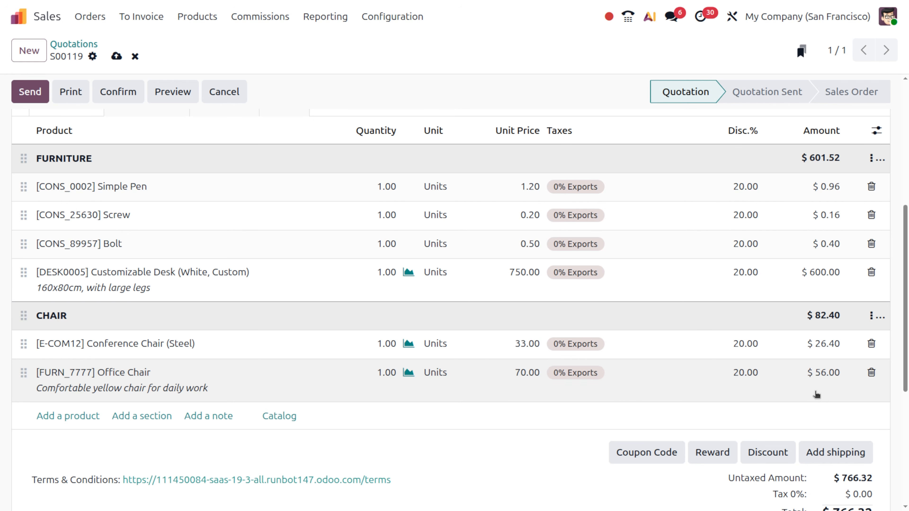
pyautogui.scroll(8, 816, 394)
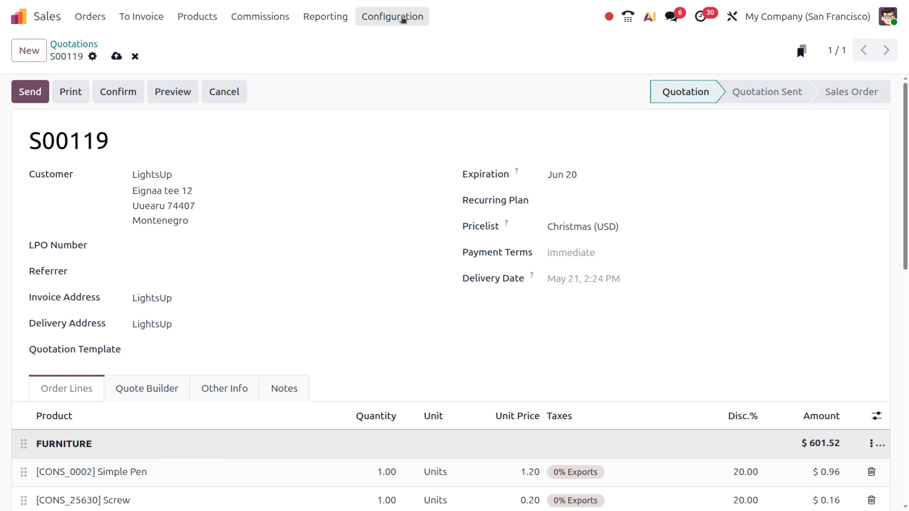
# Step: Review the Units & Packagings list, including the Box packagings pack of 1, 2 and 6
pyautogui.click(393, 16)
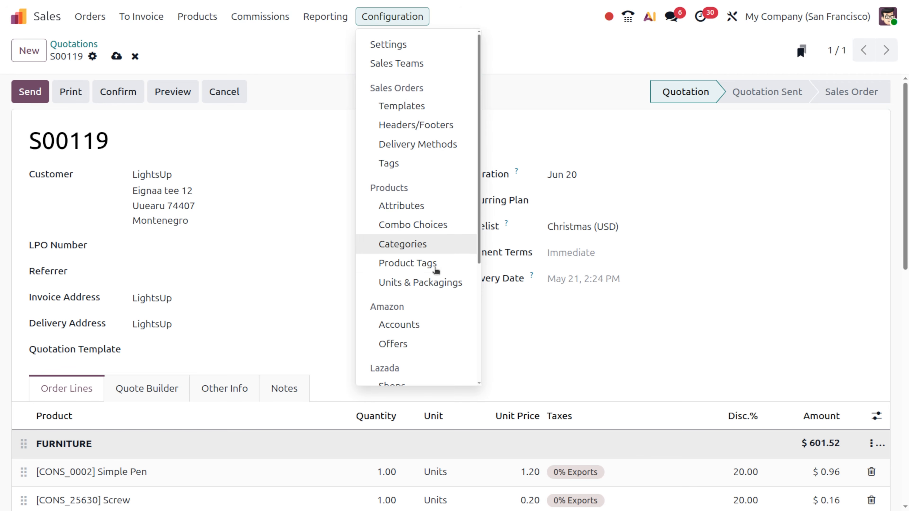
pyautogui.click(441, 282)
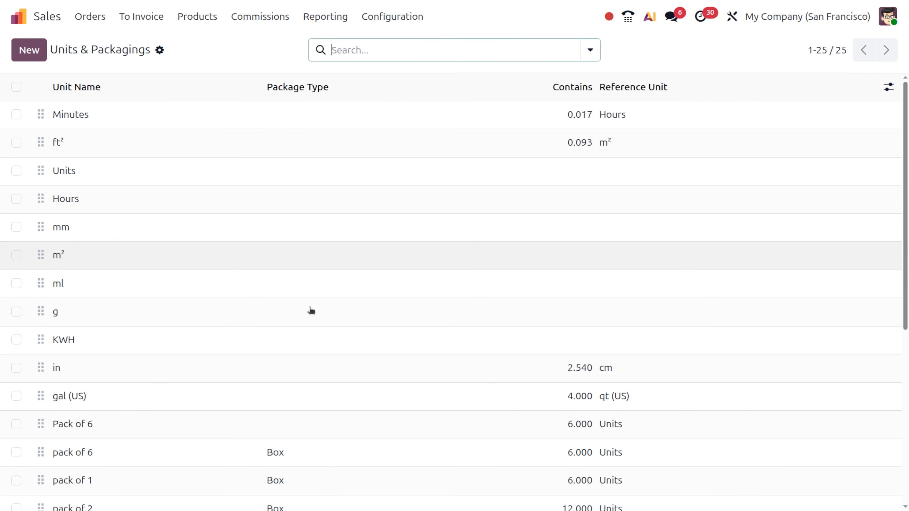
pyautogui.scroll(-3, 290, 417)
pyautogui.scroll(-2, 290, 417)
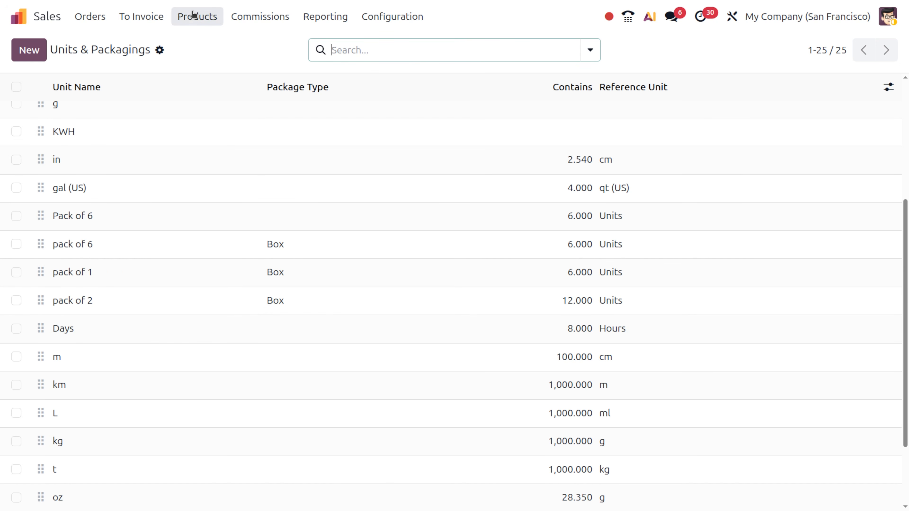
pyautogui.click(200, 18)
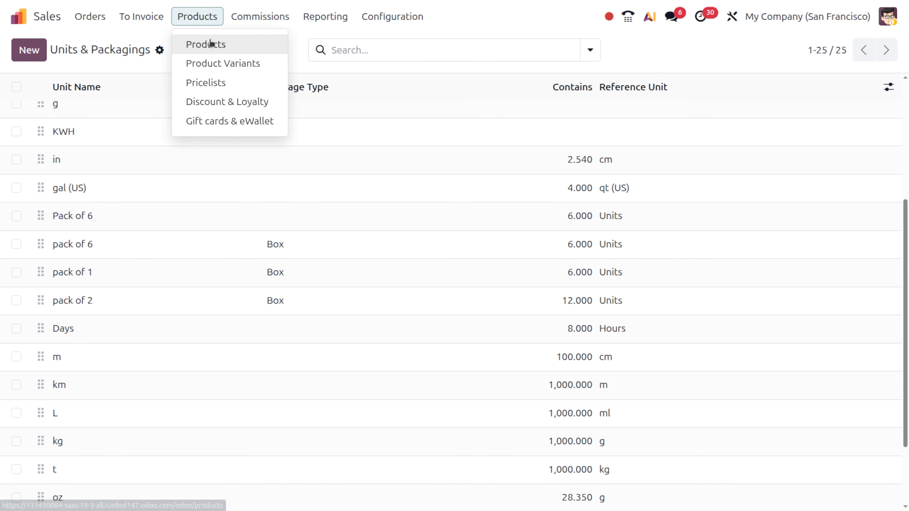
# Step: Check the Packaging Price List's BOOK rules (pack of 2 $10.00, pack of 1 $5.00) and its one member
pyautogui.click(233, 89)
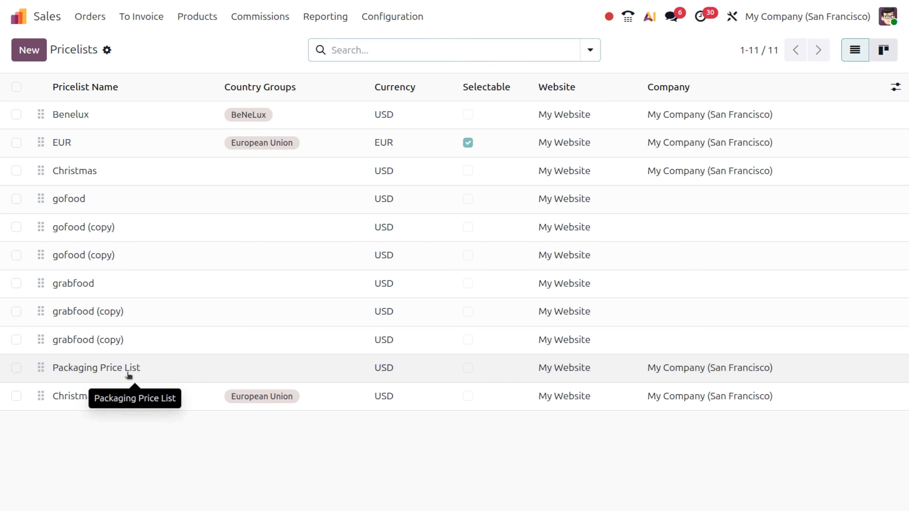
pyautogui.click(129, 375)
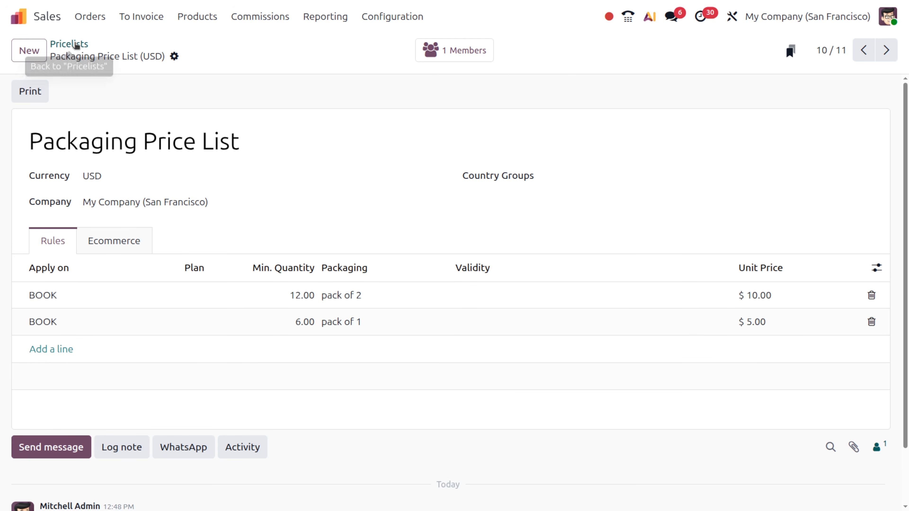
pyautogui.click(464, 60)
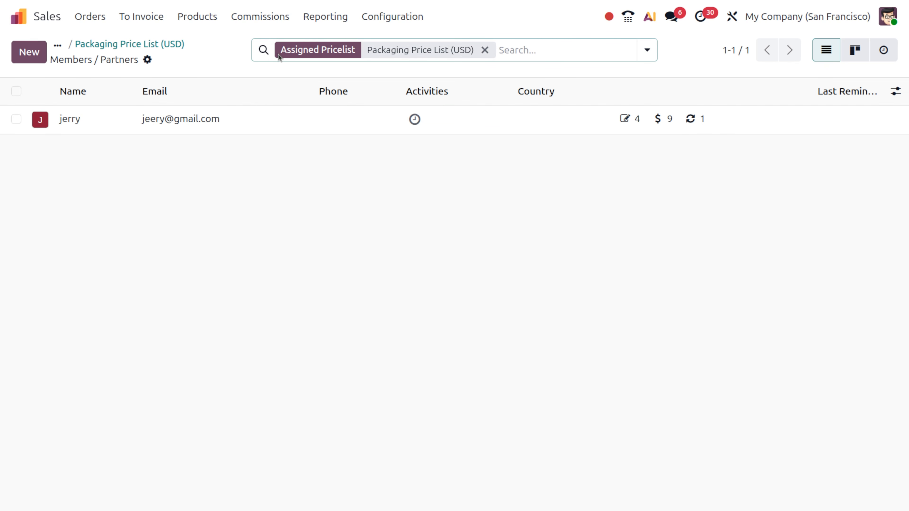
pyautogui.click(144, 45)
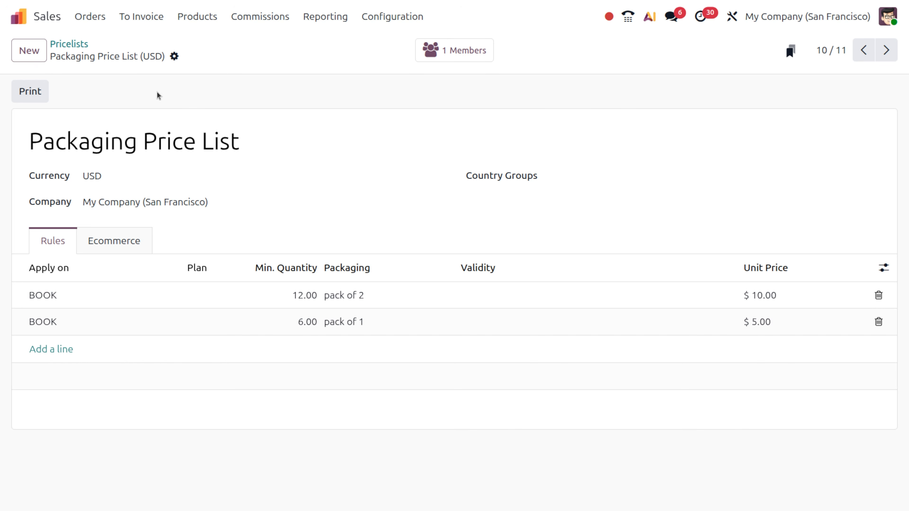
pyautogui.click(203, 18)
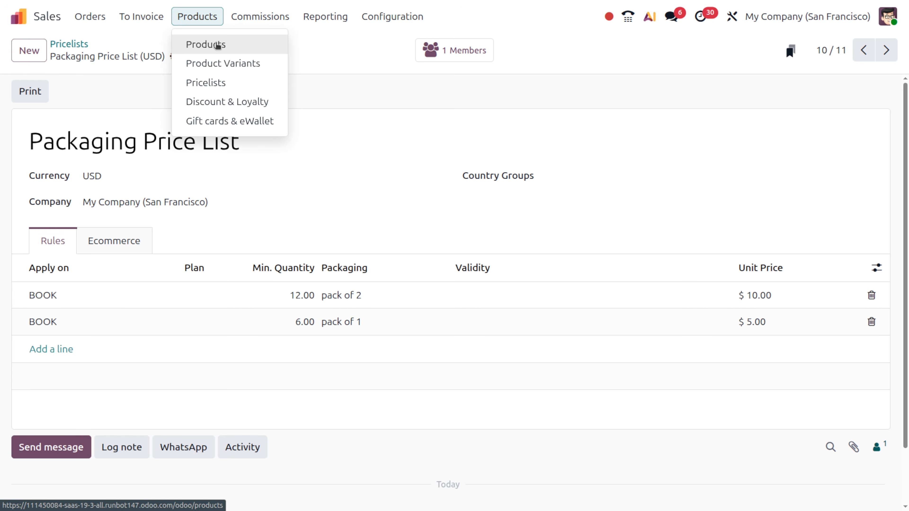
pyautogui.click(216, 44)
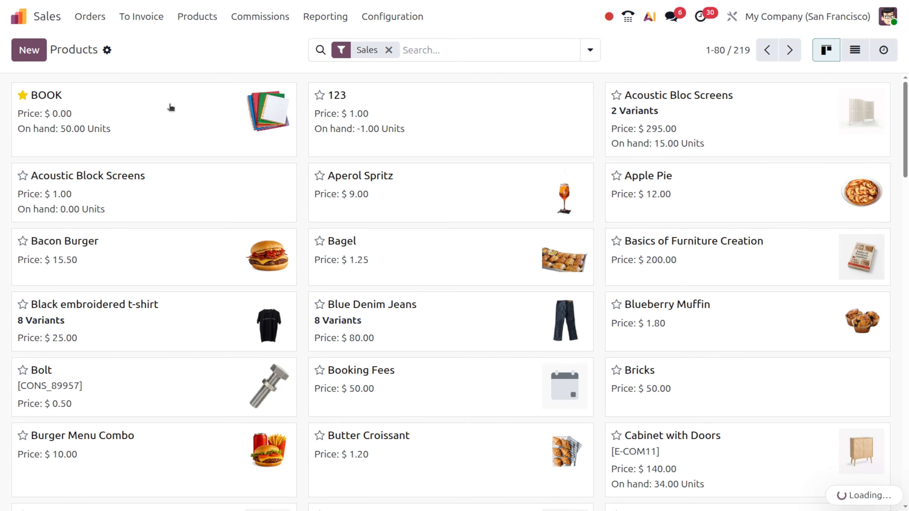
# Step: Open the BOOK product and review its Prices and Sales tabs
pyautogui.click(169, 104)
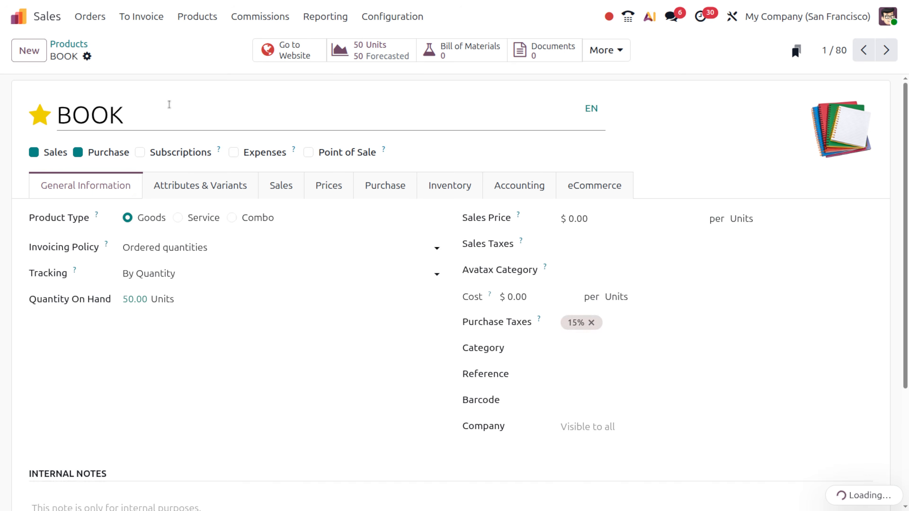
pyautogui.click(326, 190)
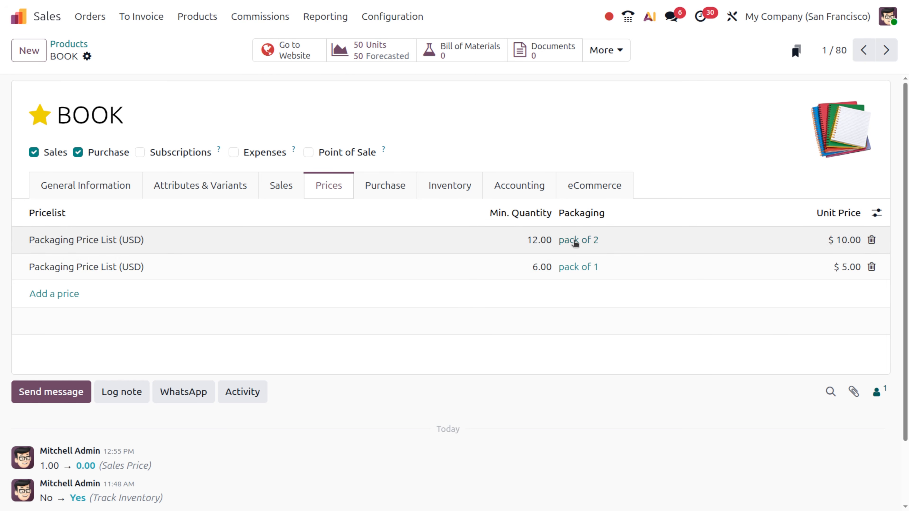
pyautogui.click(281, 189)
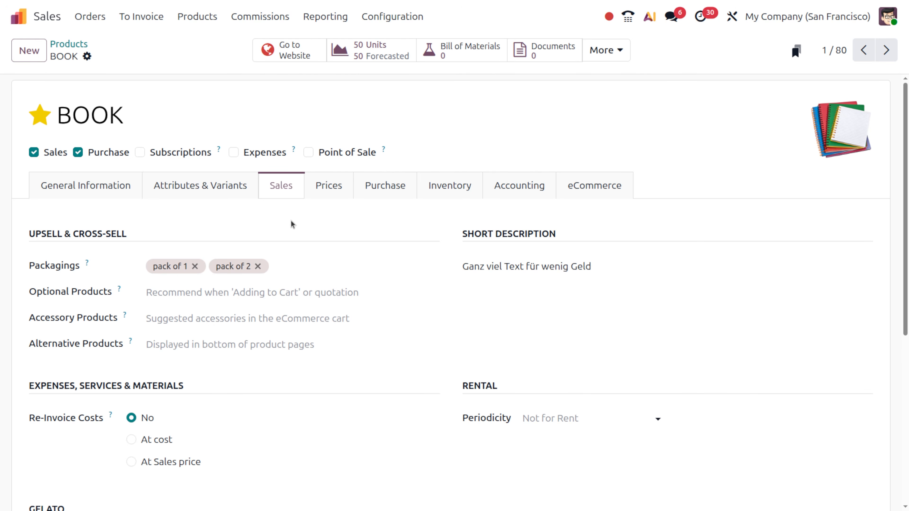
pyautogui.click(113, 184)
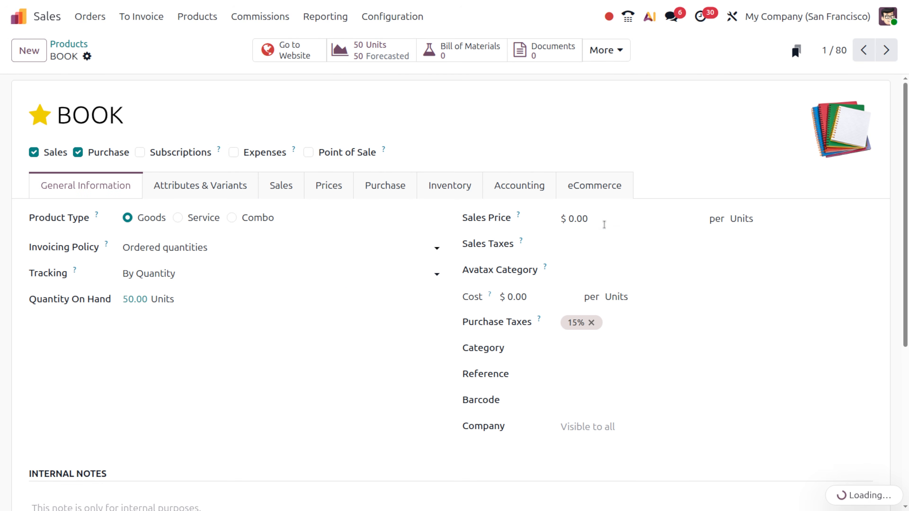
# Step: Change BOOK's sales price from $0.00 to $1.00 and save it
pyautogui.click(605, 223)
pyautogui.write('1')
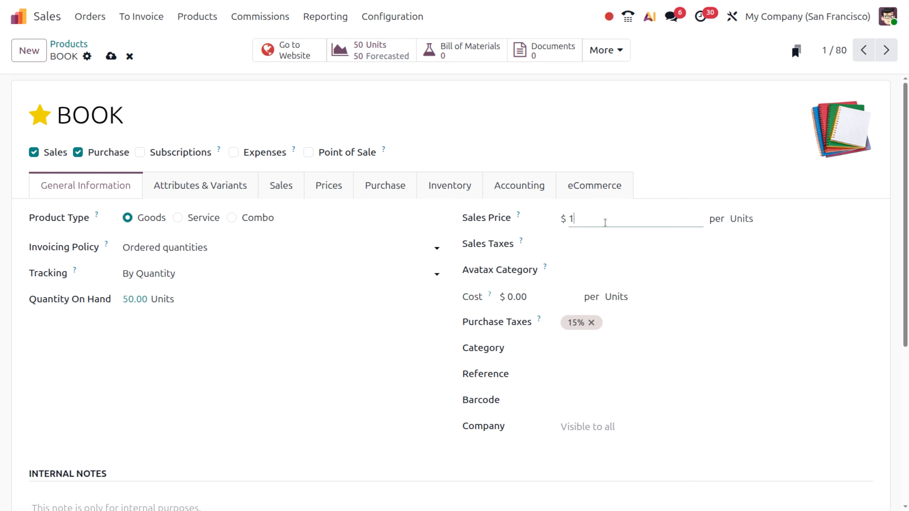
pyautogui.click(113, 52)
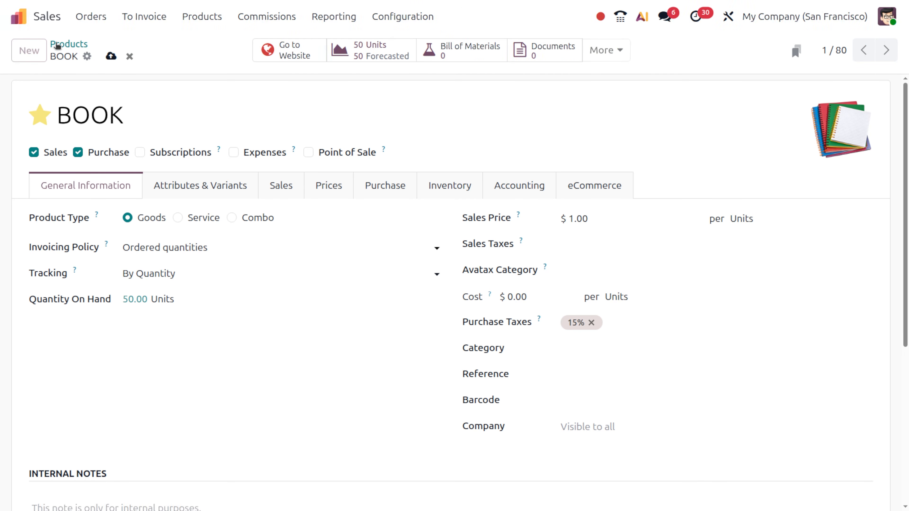
pyautogui.click(95, 15)
pyautogui.click(95, 15)
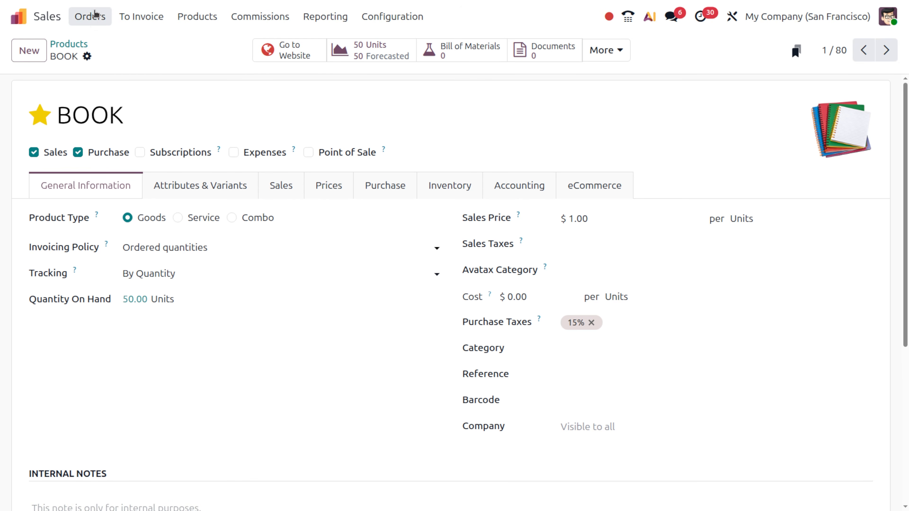
pyautogui.click(95, 23)
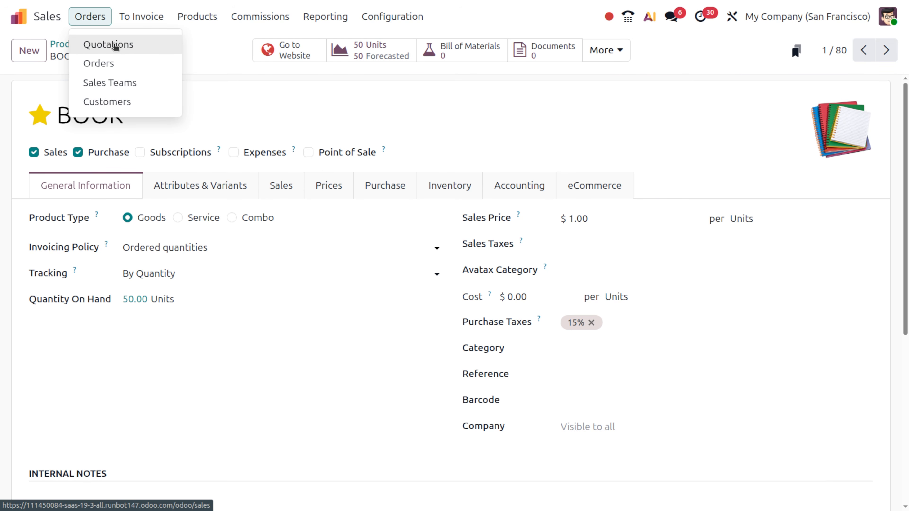
# Step: Create a new quotation for the existing customer found by name search
pyautogui.click(116, 46)
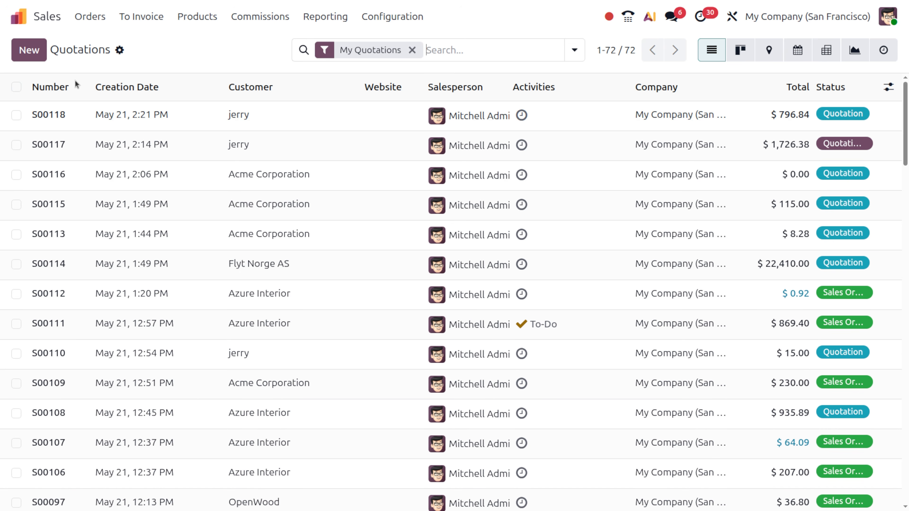
pyautogui.click(39, 49)
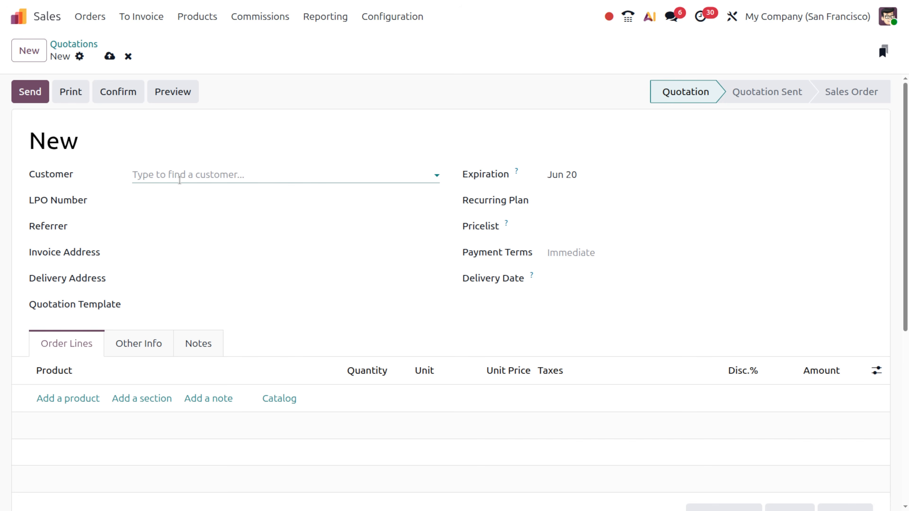
pyautogui.click(179, 179)
pyautogui.write('JERR')
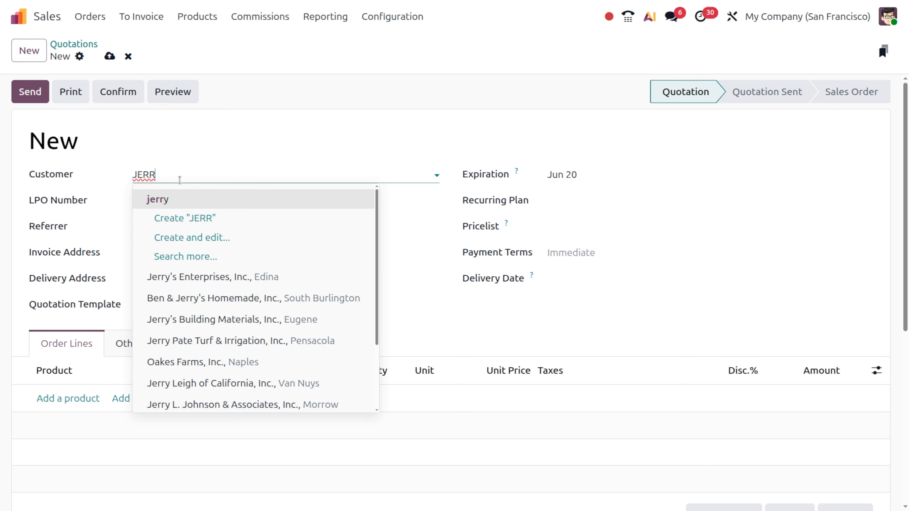
pyautogui.press('Return')
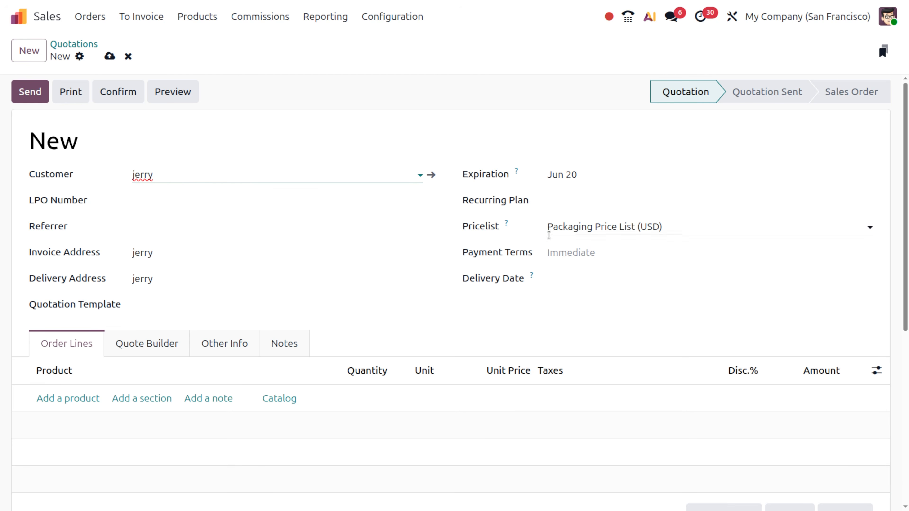
pyautogui.click(66, 399)
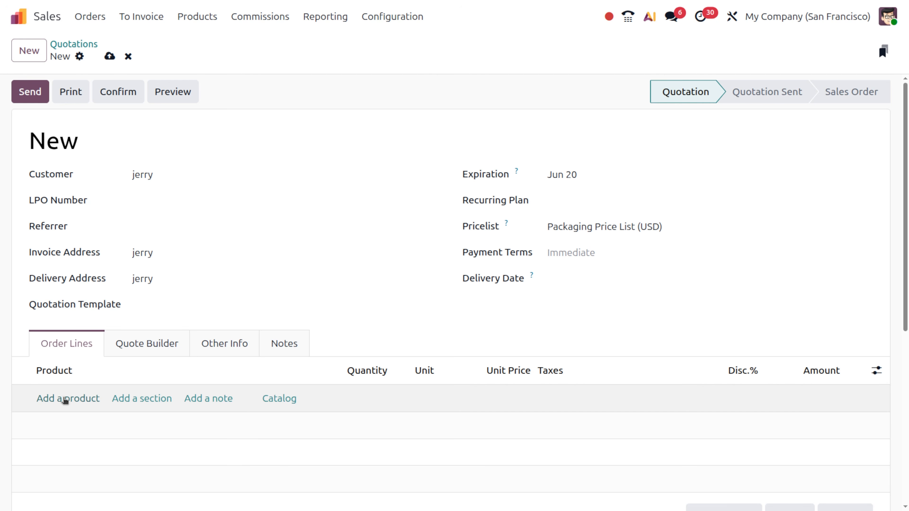
# Step: Add a BOOK line at $5.00 per pack of 1 and save quotation S00120
pyautogui.click(63, 398)
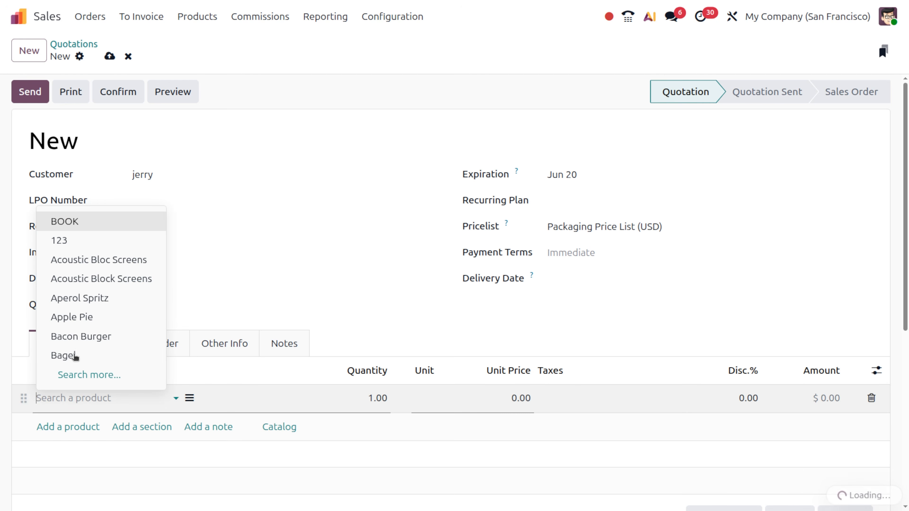
pyautogui.click(79, 228)
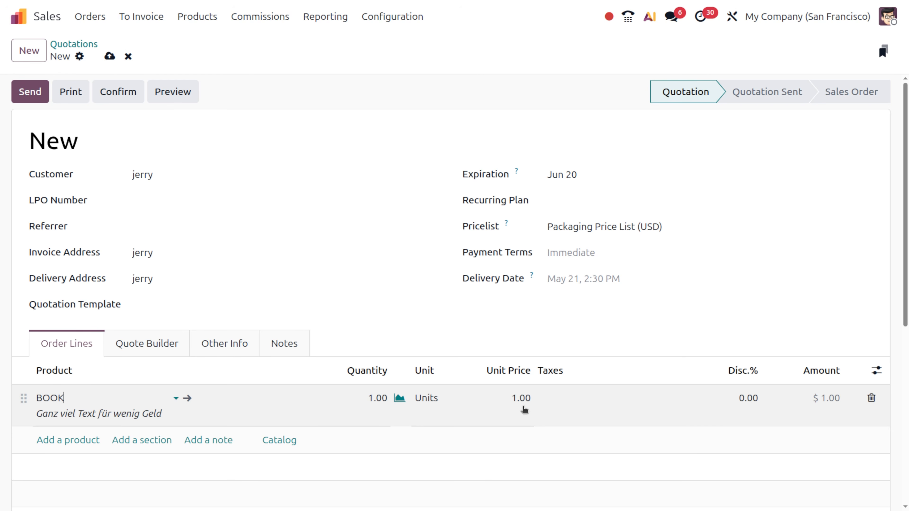
pyautogui.hotkey('alt', 's')
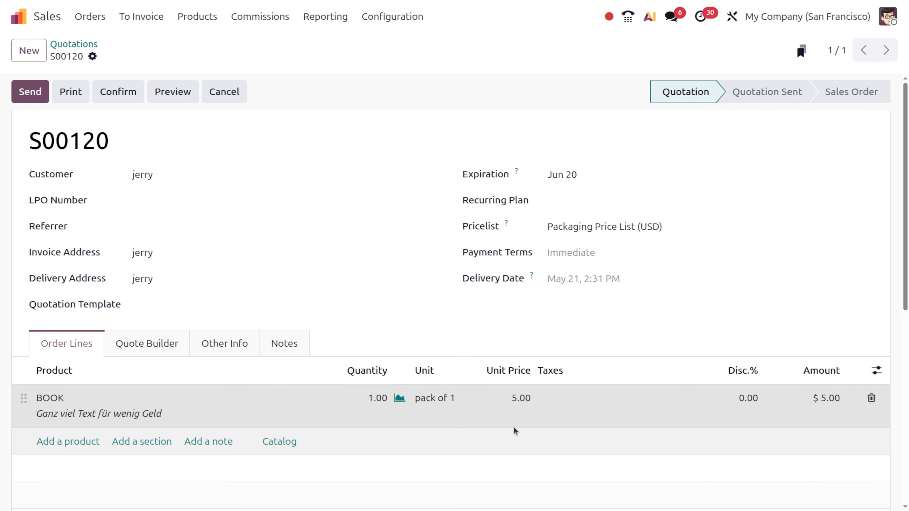
pyautogui.scroll(5, 608, 439)
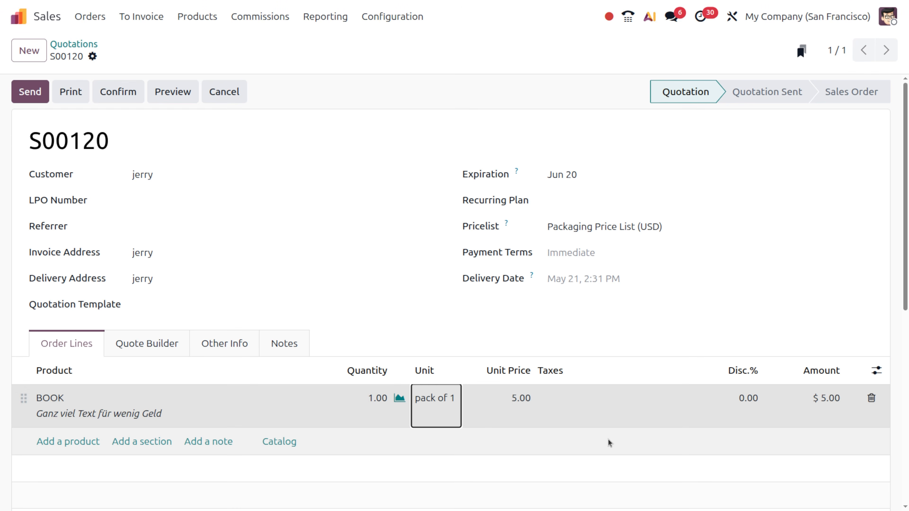